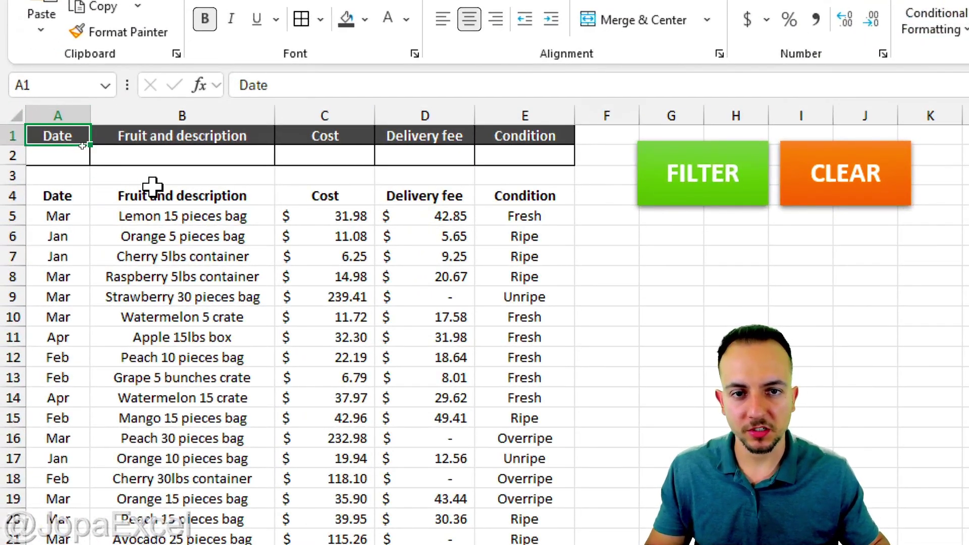
Step: Enter *bag* under Fruit and description and >30 under Cost in the criteria row, and filter the list
click(90, 137)
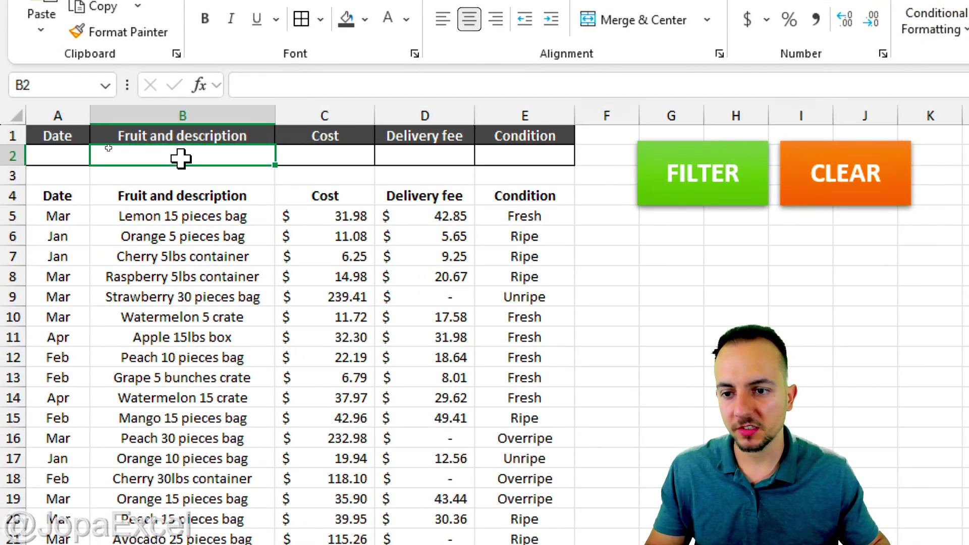
text(*bag*)
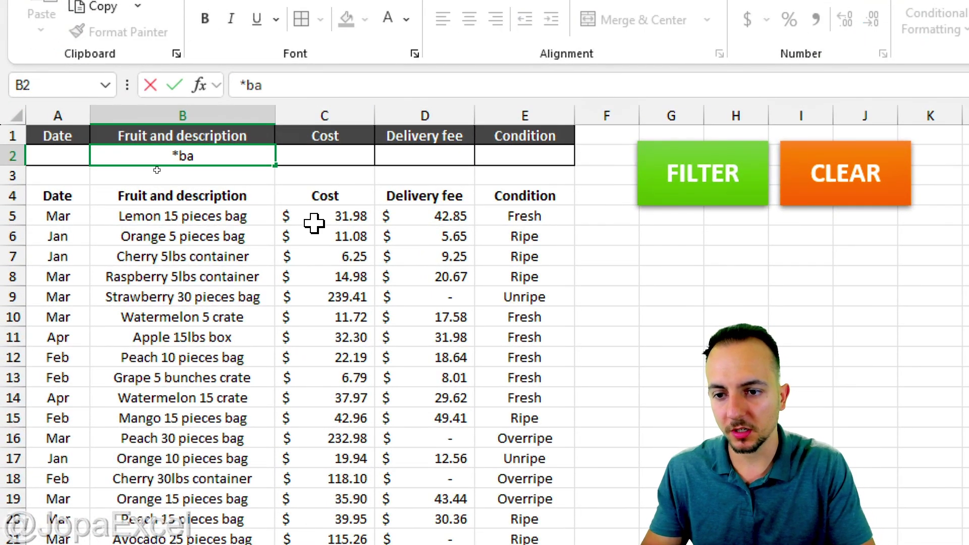
key(Tab)
text(>30)
key(Tab)
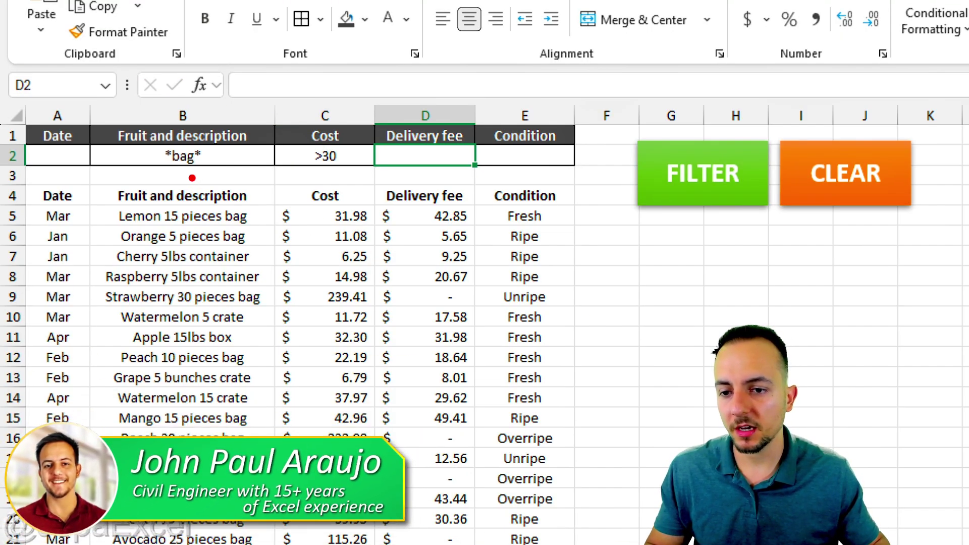
mouse_move(189, 178)
mouse_down()
mouse_move(217, 161)
mouse_move(201, 182)
mouse_up()
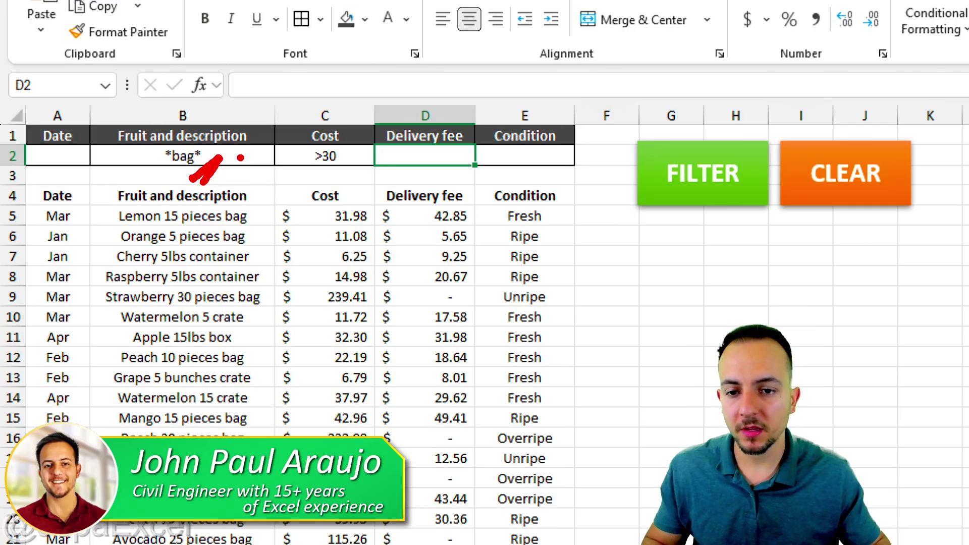
drag(335, 179, 354, 154)
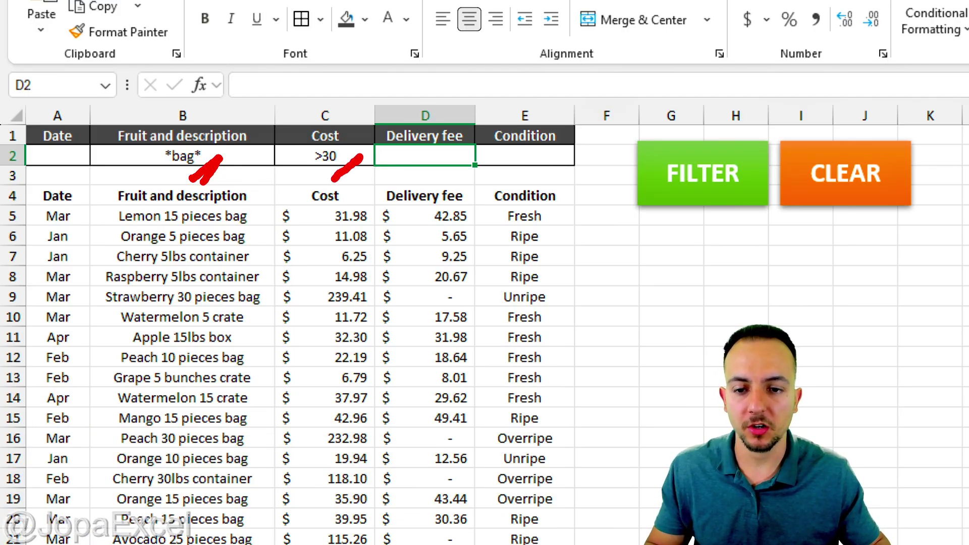
key(Escape)
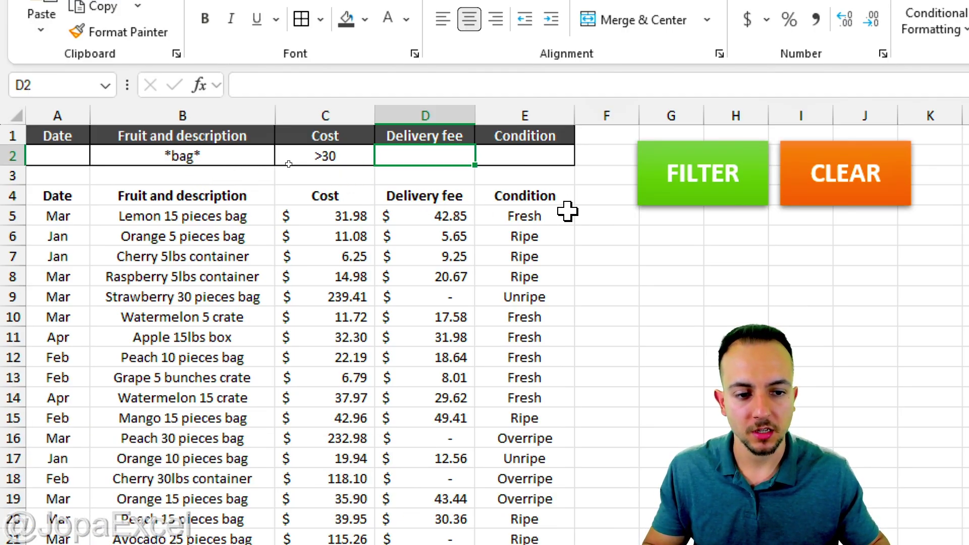
click(657, 197)
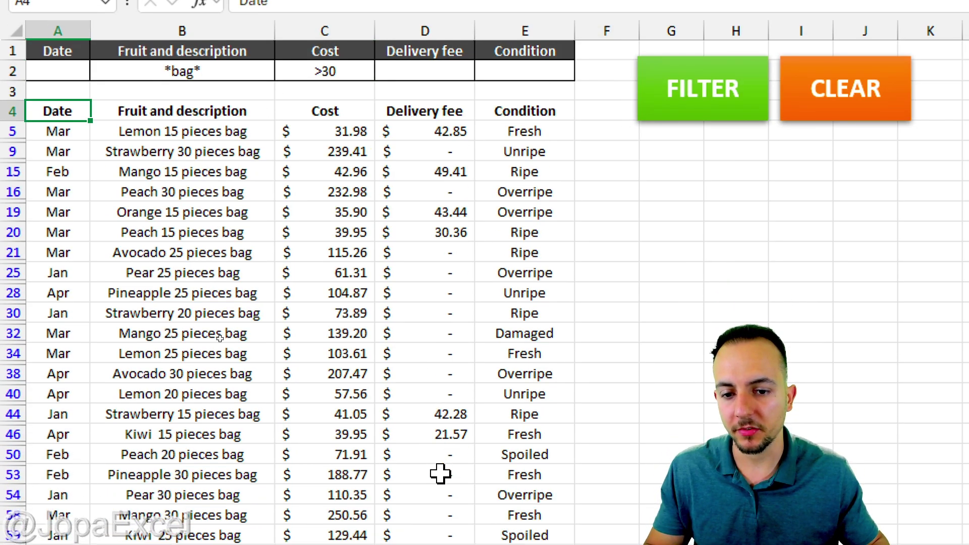
Step: Add Fresh as the Condition criterion in E2 and filter the list again
scroll(440, 473, down, 8)
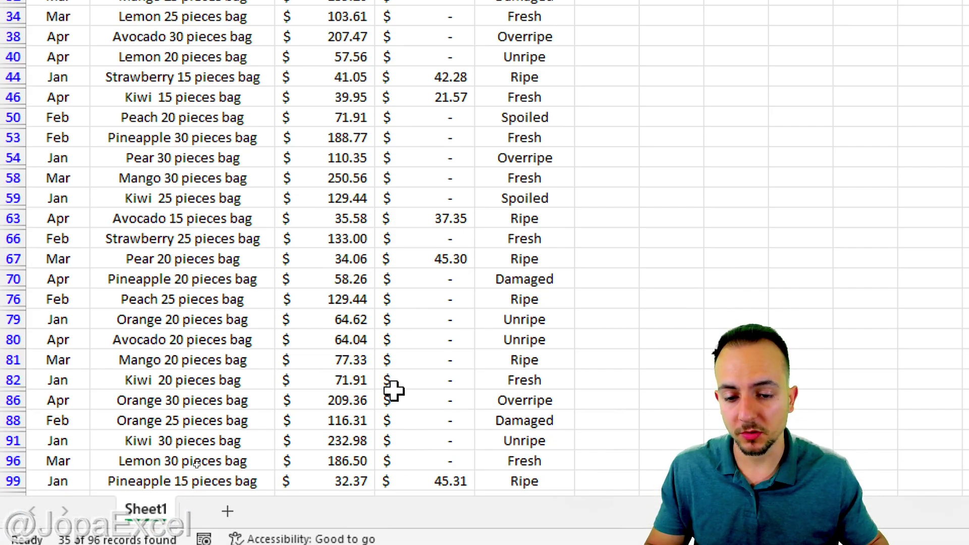
scroll(395, 418, down, 3)
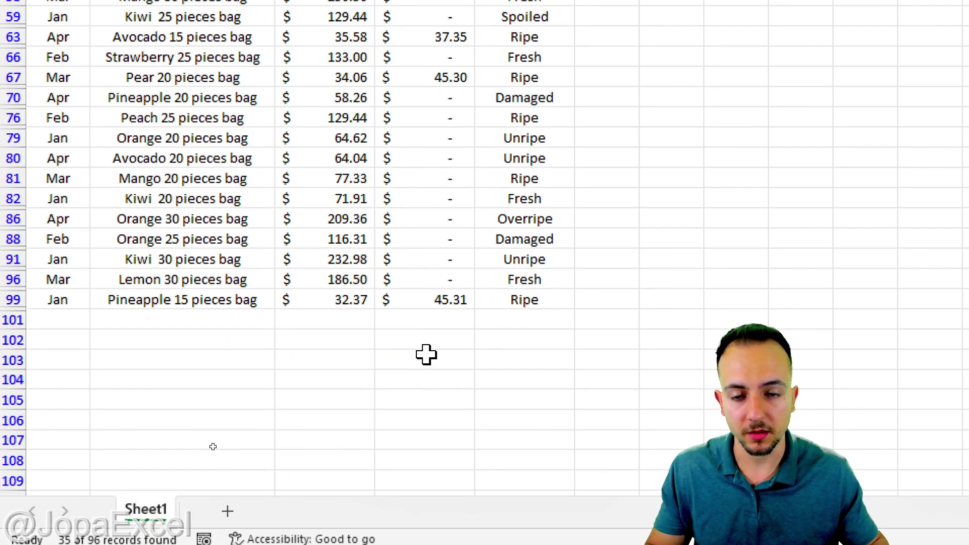
scroll(430, 357, up, 7)
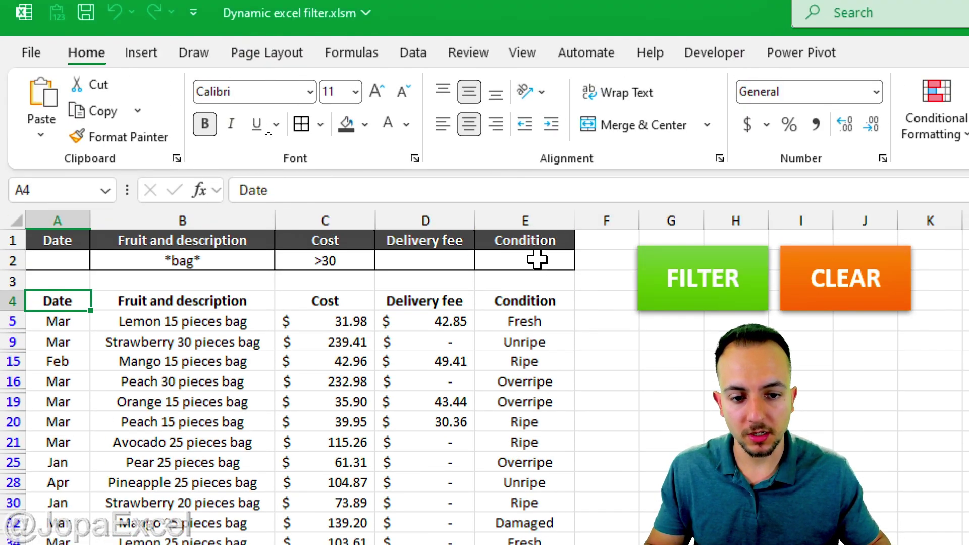
click(537, 260)
text(Fre)
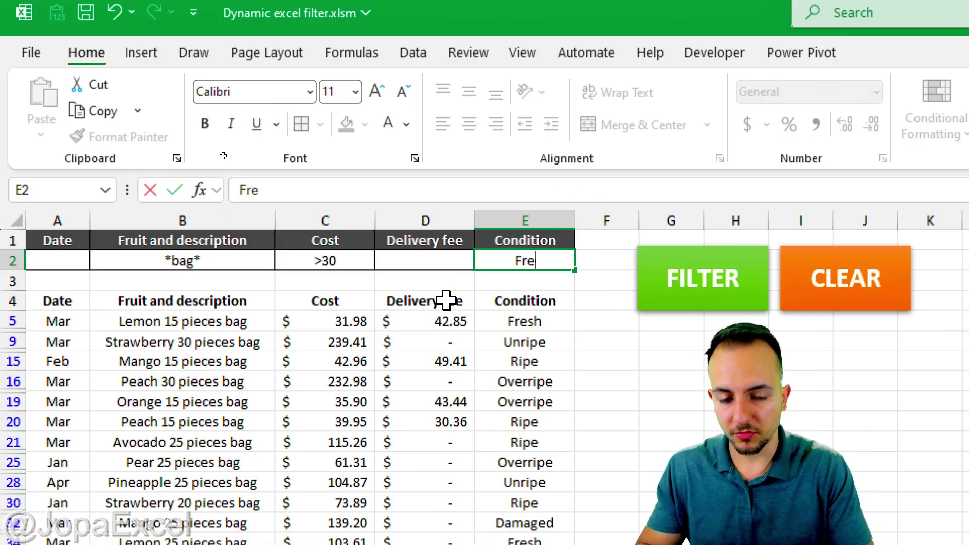
text(sh)
key(ctrl+Return)
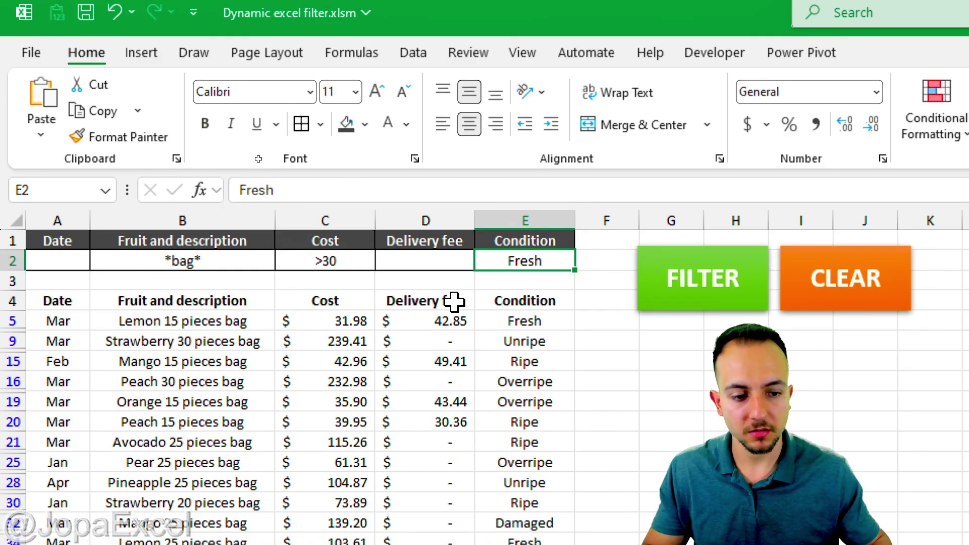
click(679, 316)
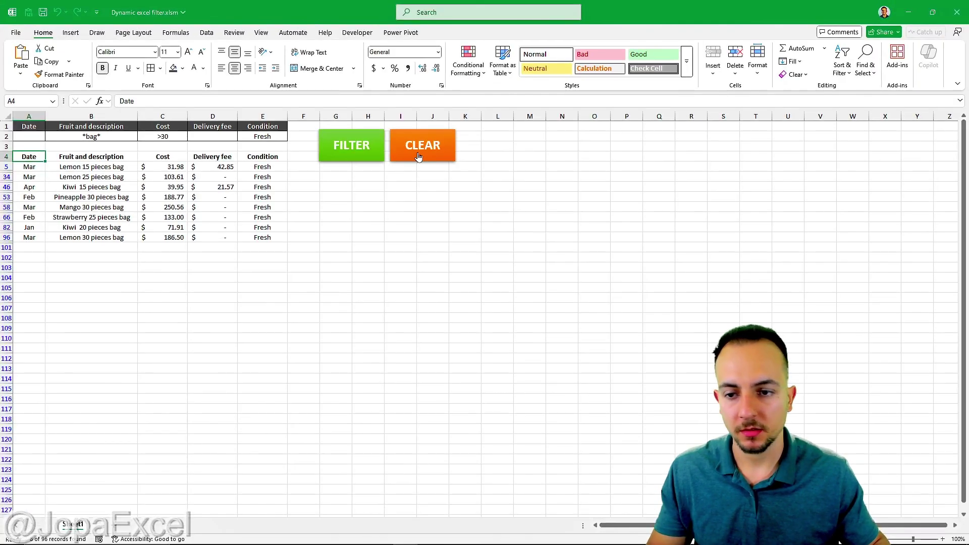
Step: Clear the filter so the full fruit list is shown, and look down the records
click(418, 157)
scroll(143, 201, down, 3)
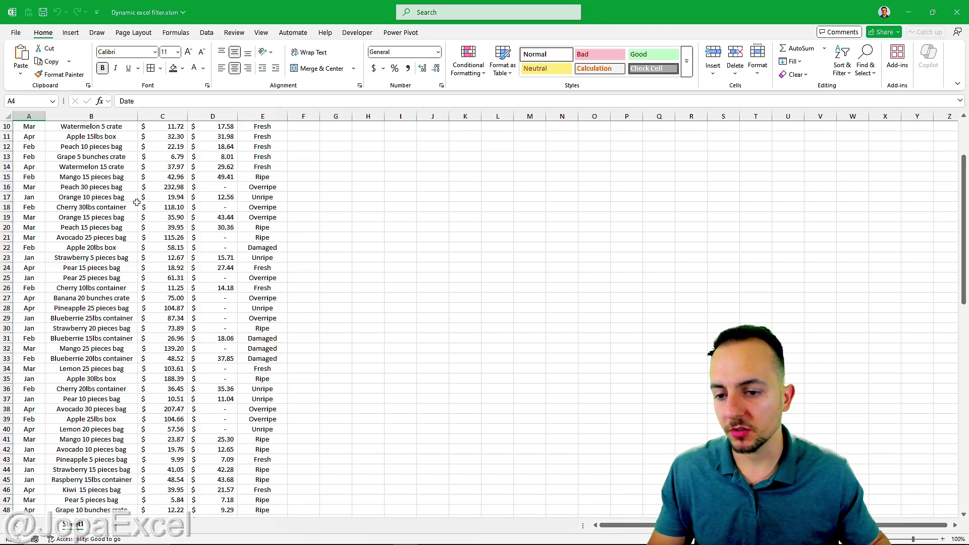
scroll(137, 203, down, 6)
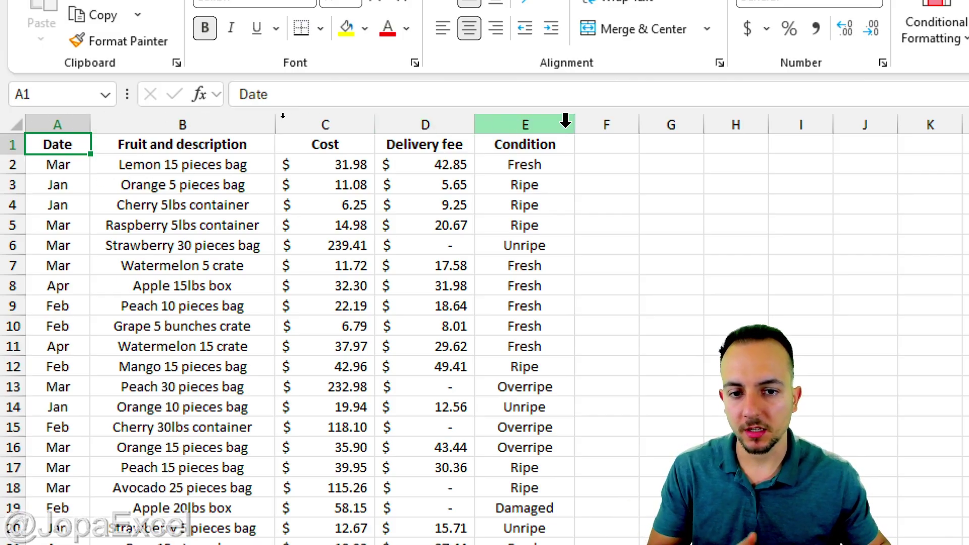
Step: Examine the plain fruit table from its header row to its last record, including where it starts in row 1 and column A
scroll(323, 277, down, 14)
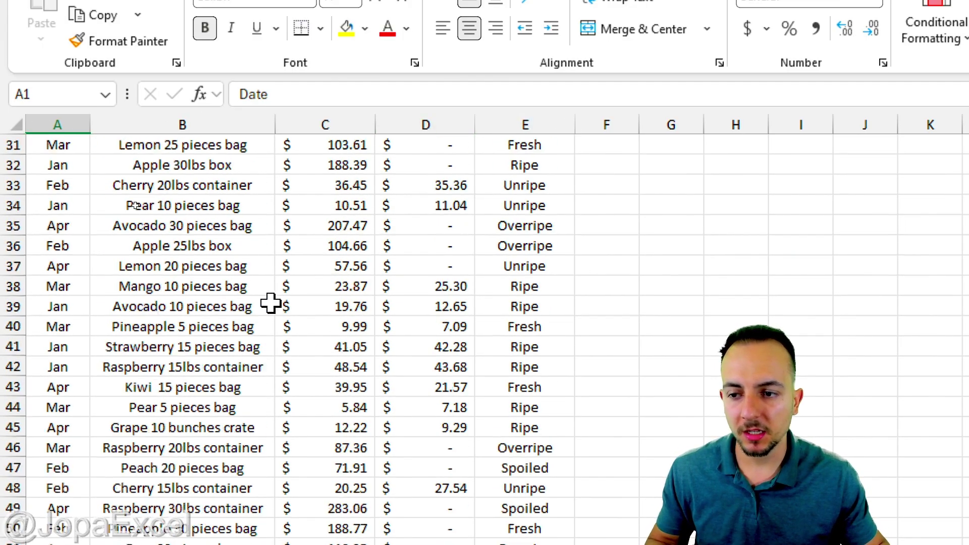
scroll(195, 309, down, 17)
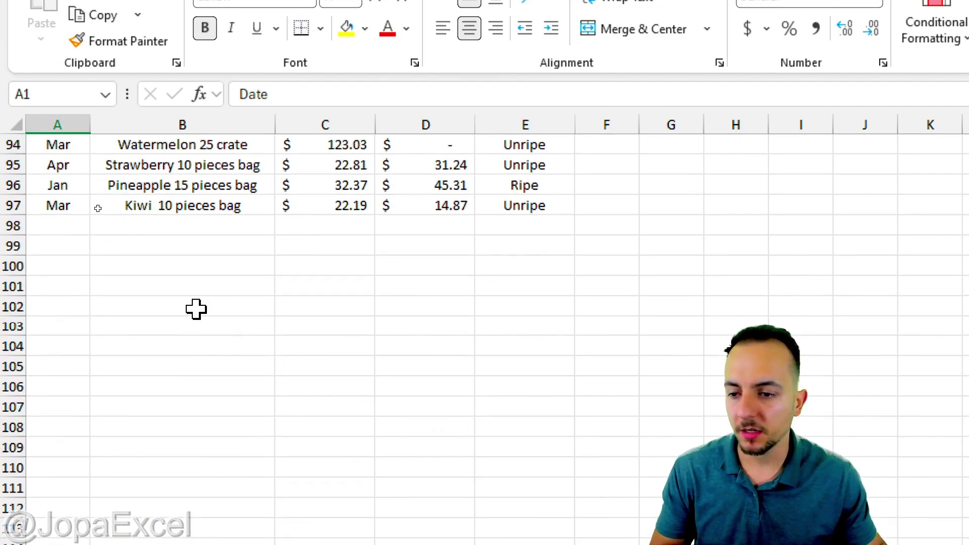
scroll(196, 308, up, 2)
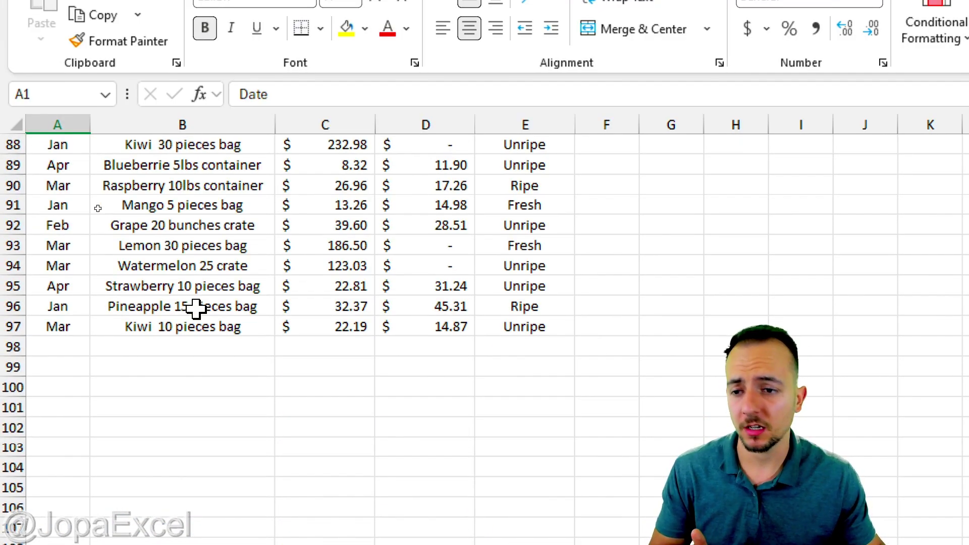
scroll(196, 308, up, 20)
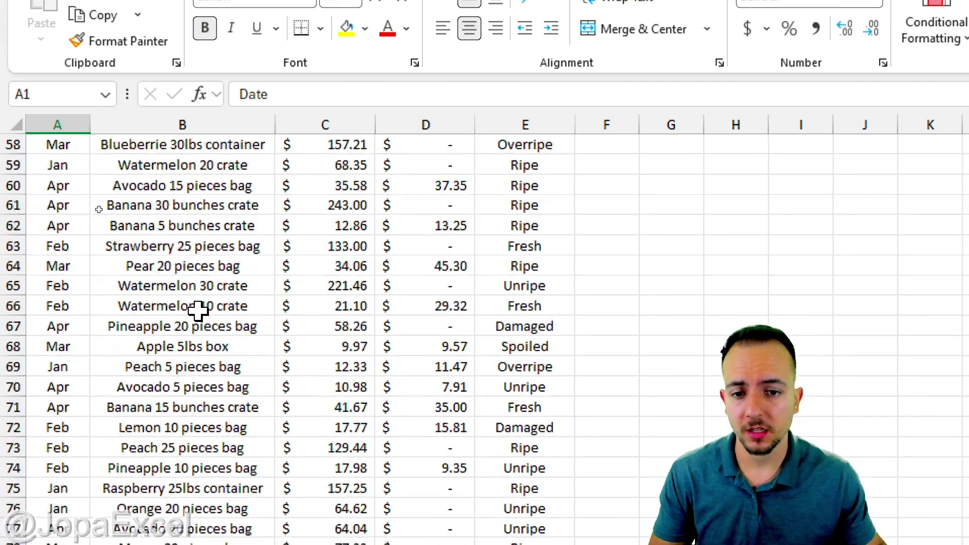
scroll(197, 312, up, 8)
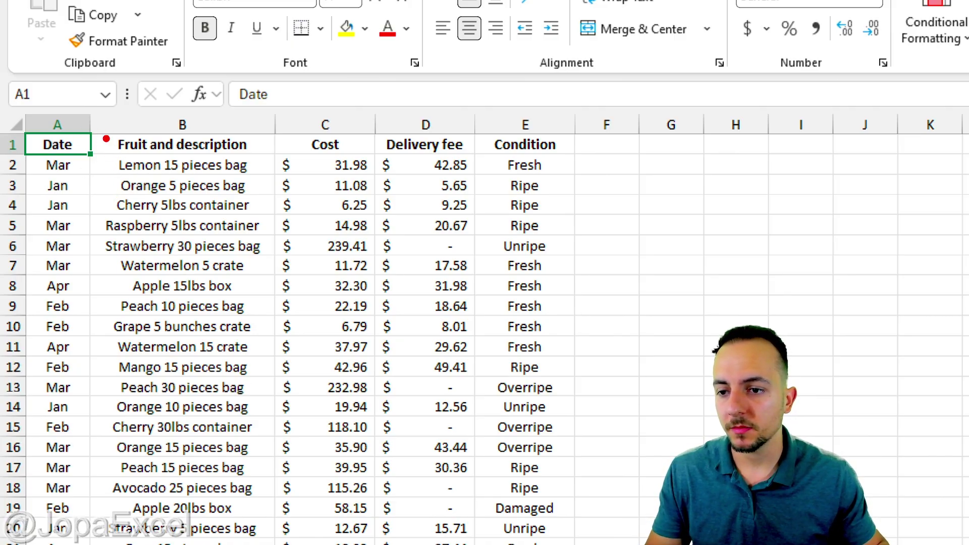
mouse_move(6, 154)
mouse_down()
mouse_move(121, 162)
mouse_move(58, 170)
mouse_up()
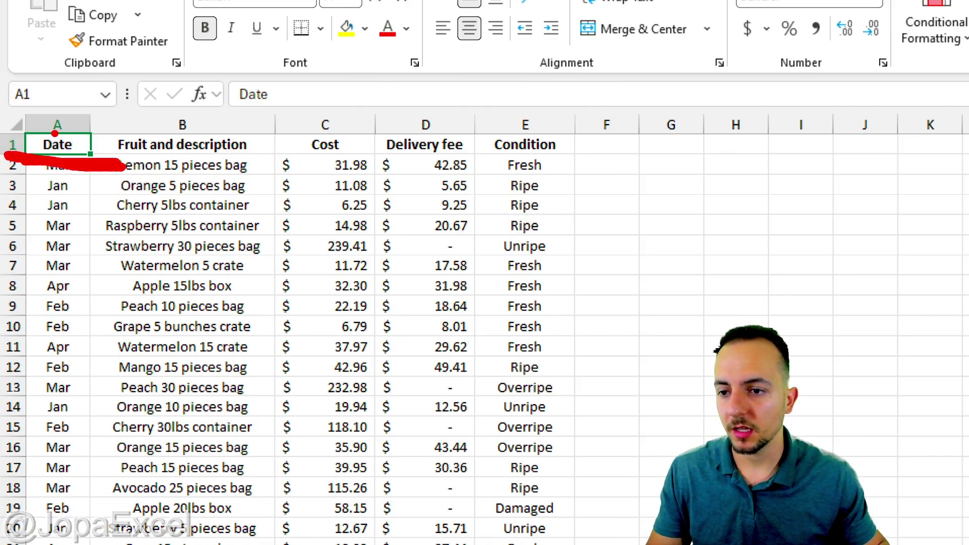
mouse_move(53, 123)
mouse_down()
mouse_move(26, 111)
mouse_move(107, 112)
mouse_up()
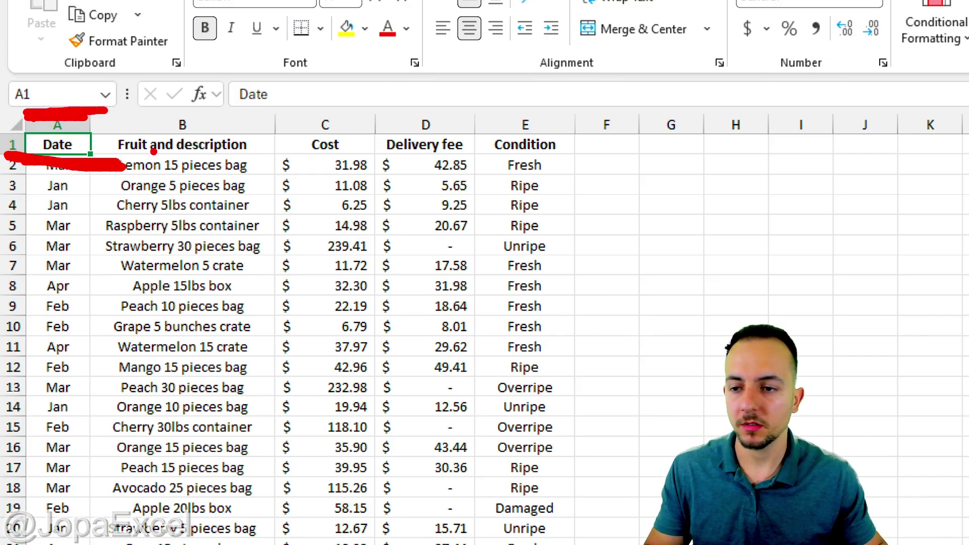
key(Escape)
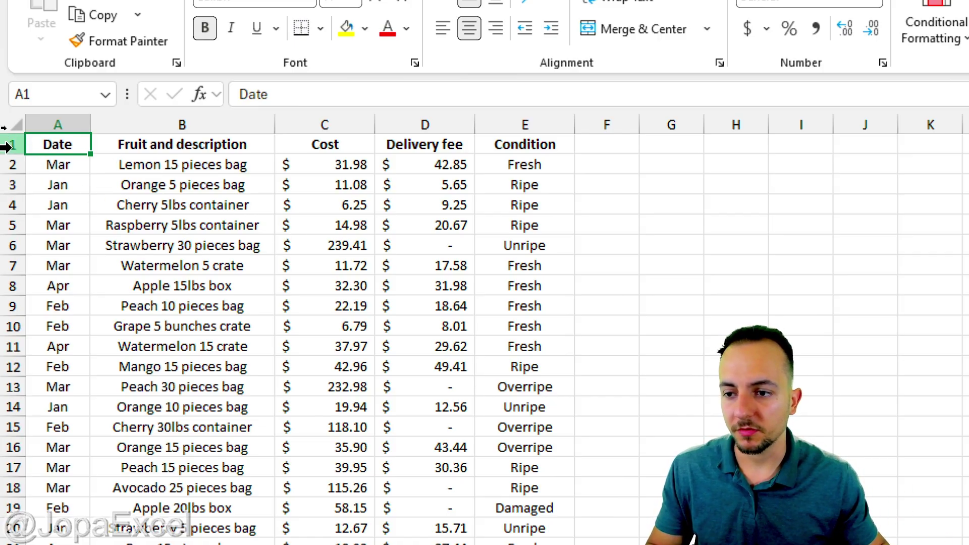
Step: Insert three blank rows above the table's header row
drag(6, 146, 10, 186)
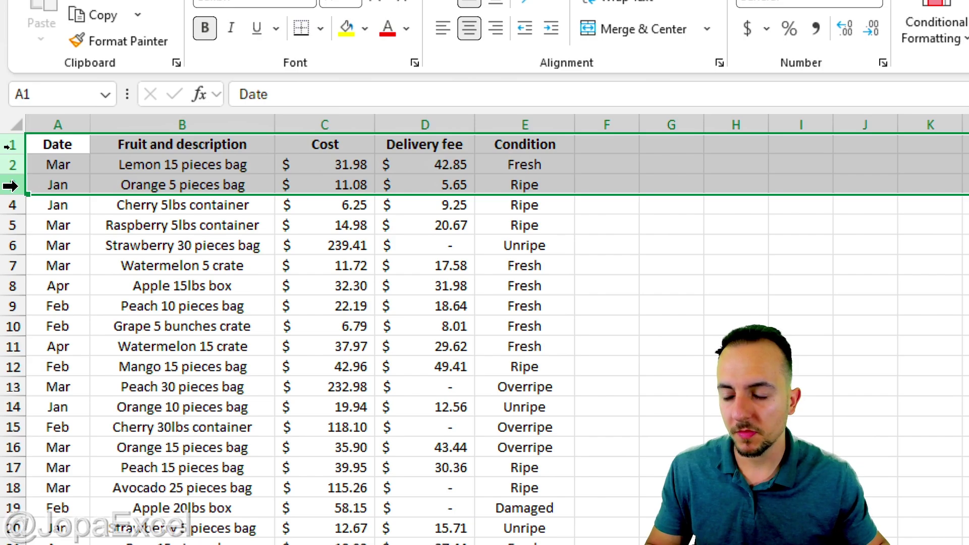
right_click(11, 186)
click(123, 384)
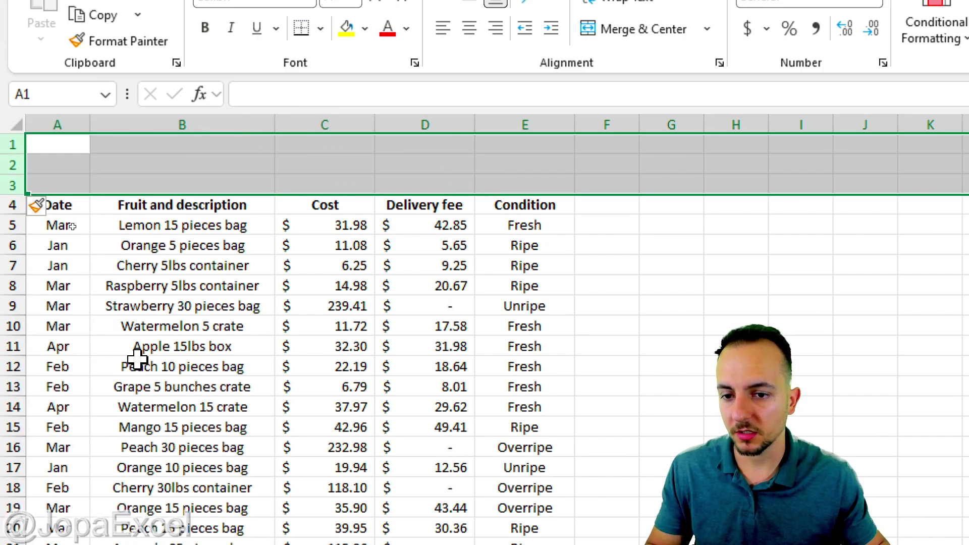
click(71, 147)
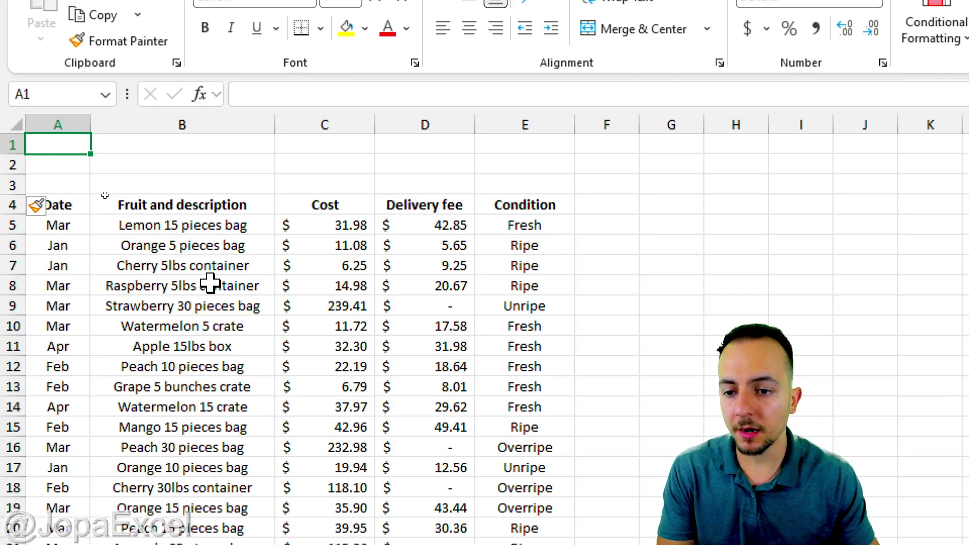
Step: Copy the table's header and first record in A4:E5 and paste them at A1
drag(74, 204, 532, 225)
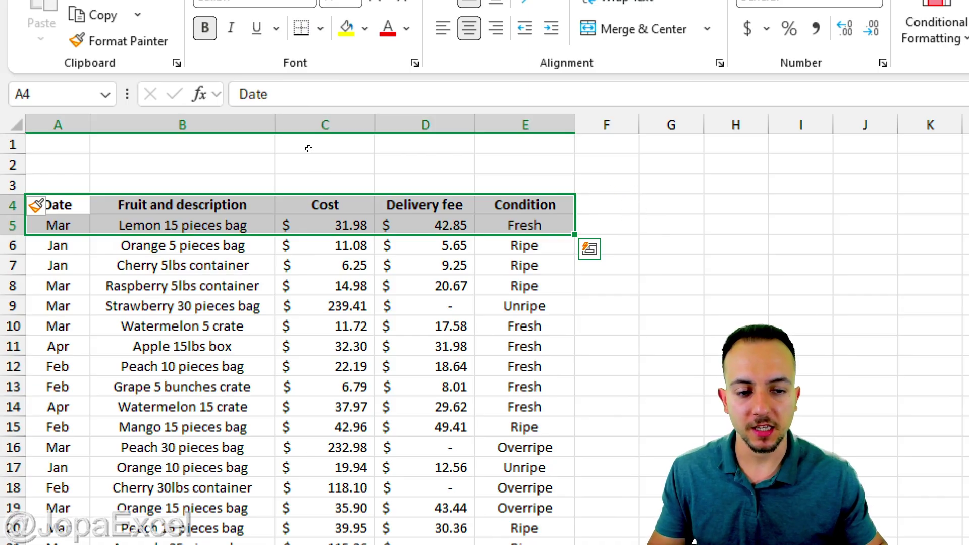
text(CTRL C)
key(Return)
text(TR)
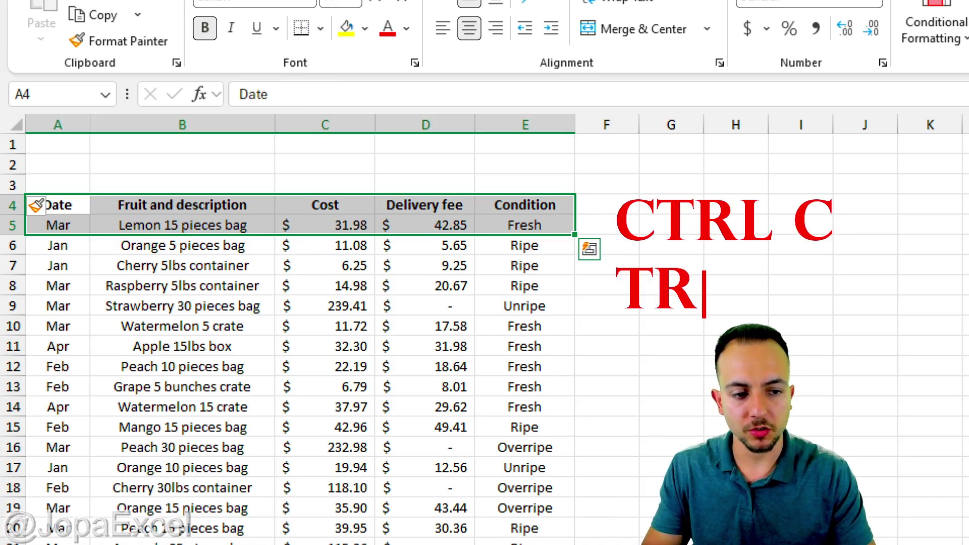
text(L V)
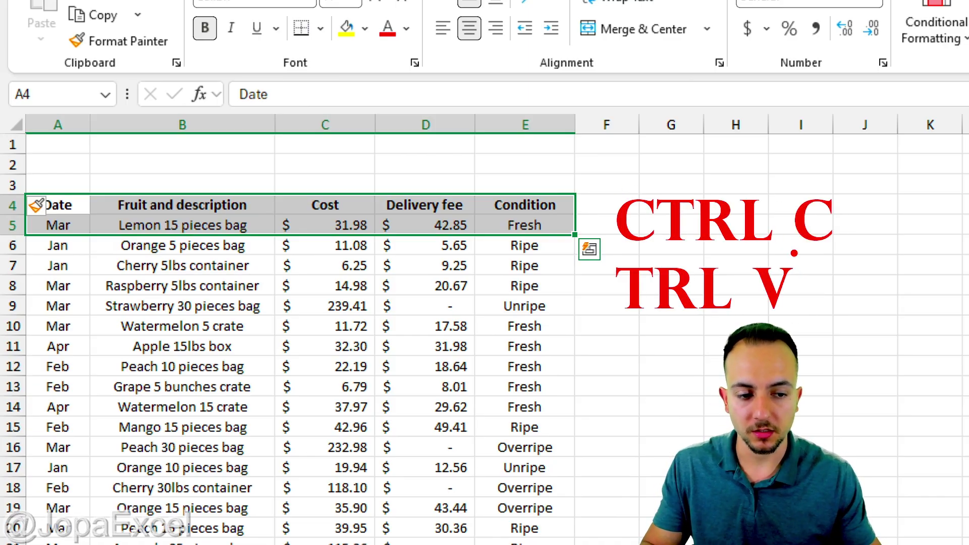
key(Escape)
key(ctrl+c)
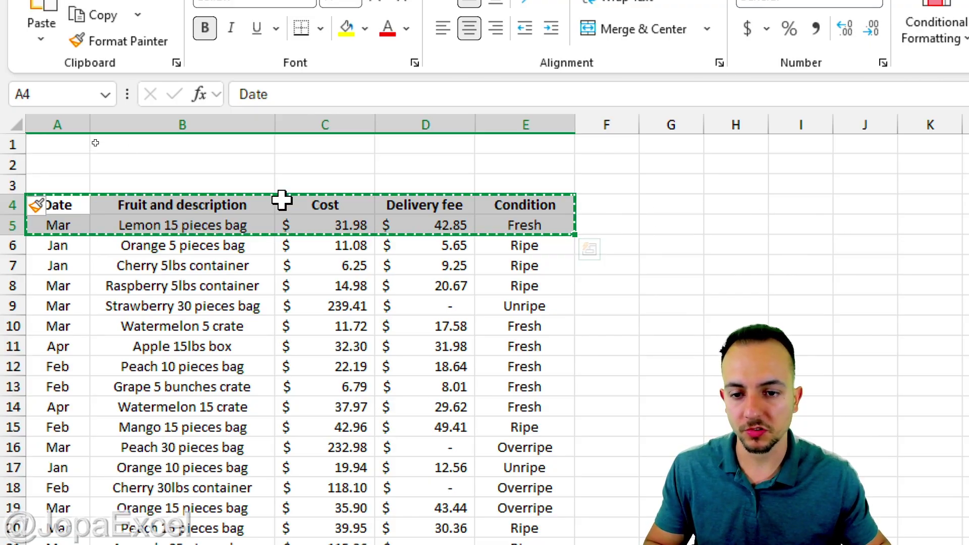
click(71, 143)
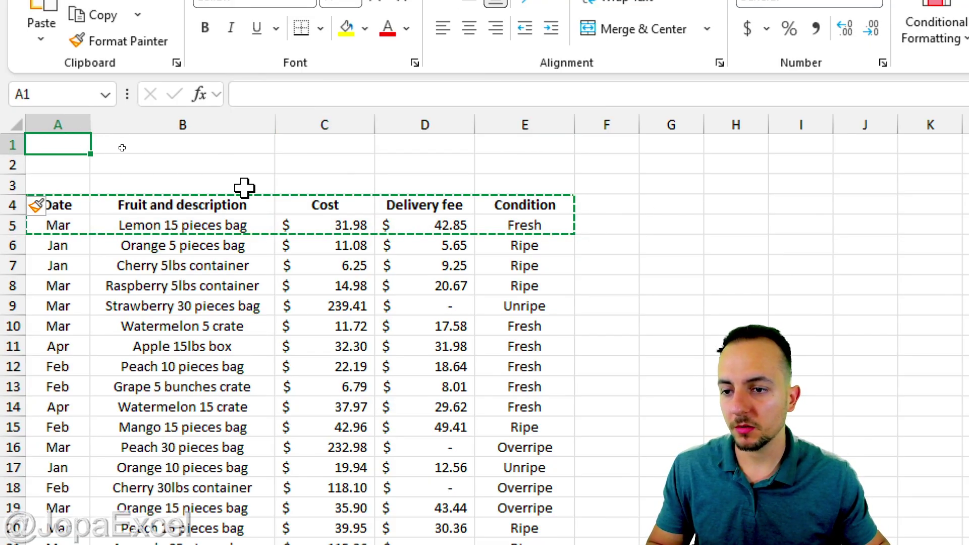
key(ctrl+v)
key(Escape)
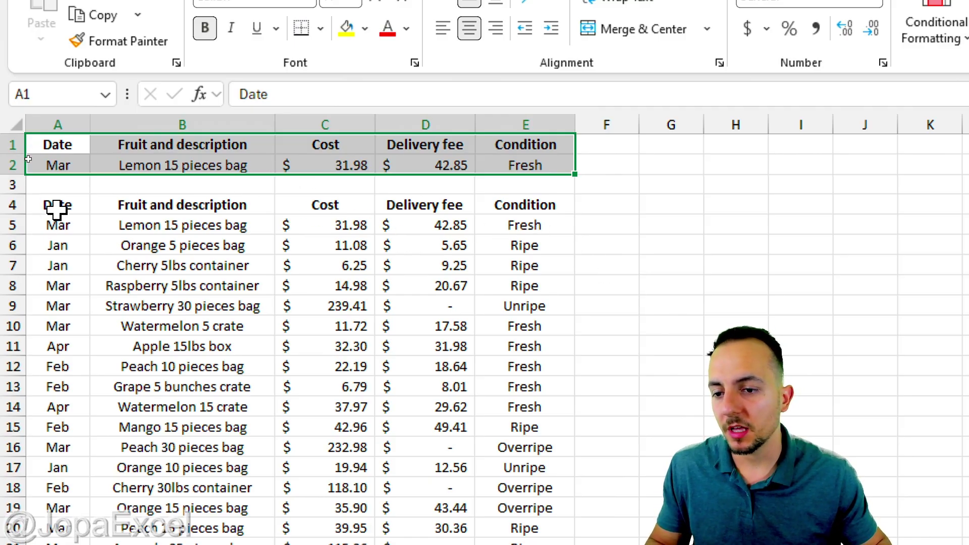
Step: Delete the contents of the copied record in A2:E2, keeping the headers above it
click(78, 207)
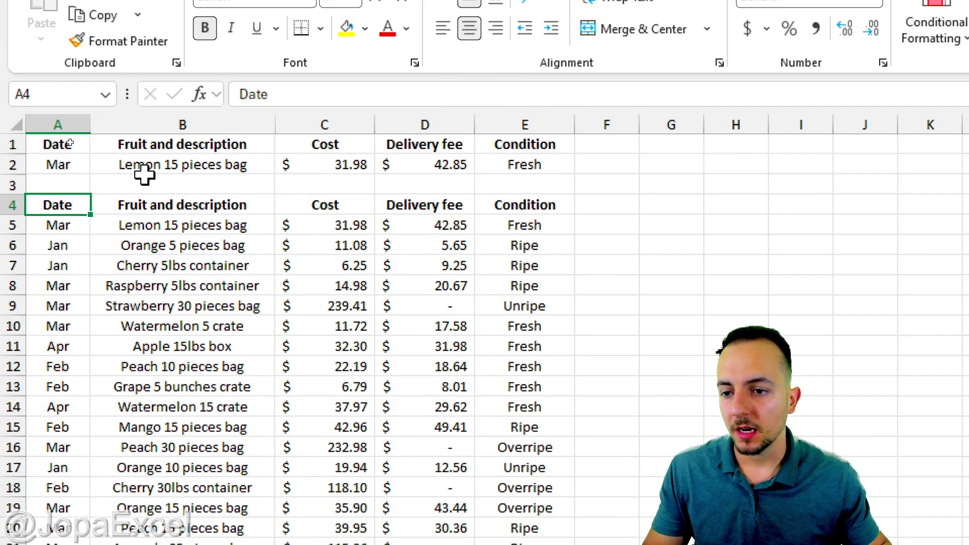
drag(60, 169, 555, 162)
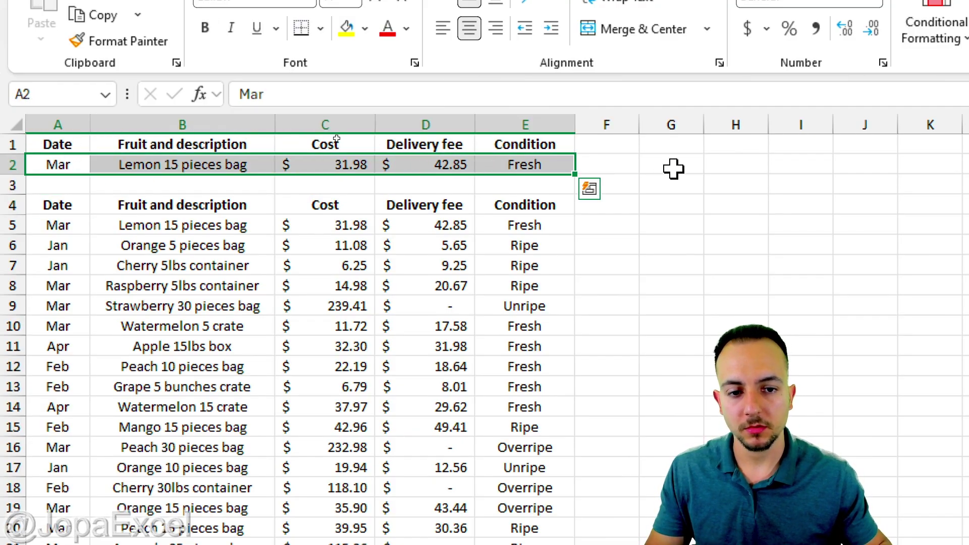
key(Delete)
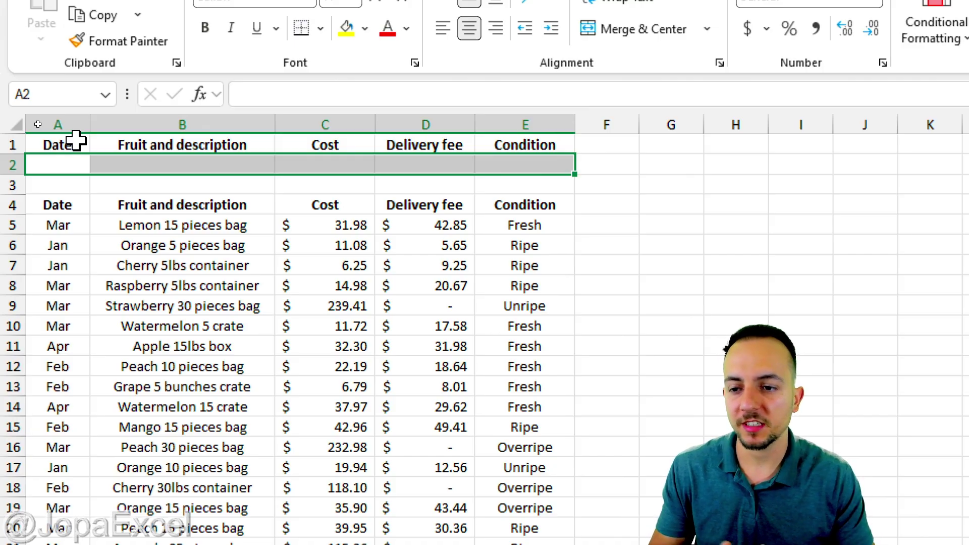
Step: Apply all borders to the criteria range A1:E2
drag(75, 141, 548, 167)
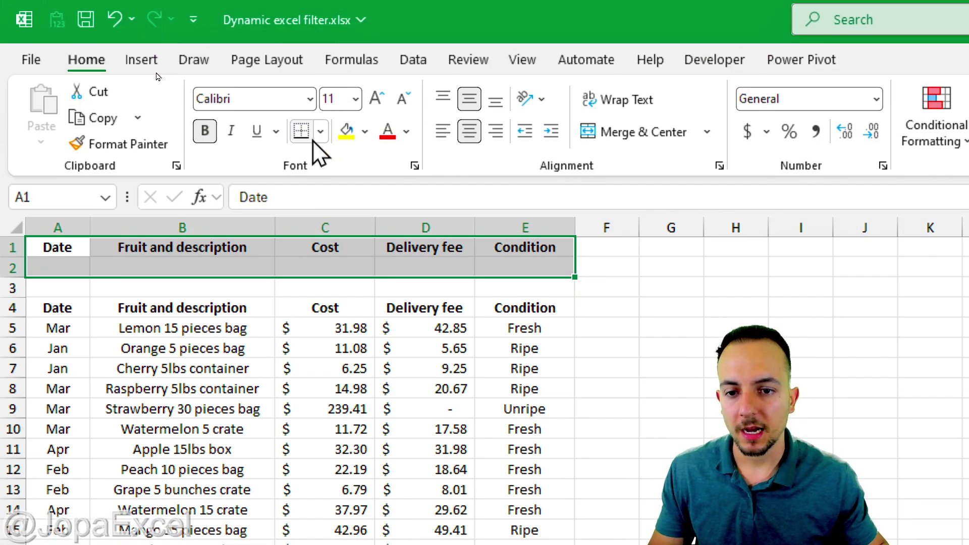
click(320, 28)
click(357, 334)
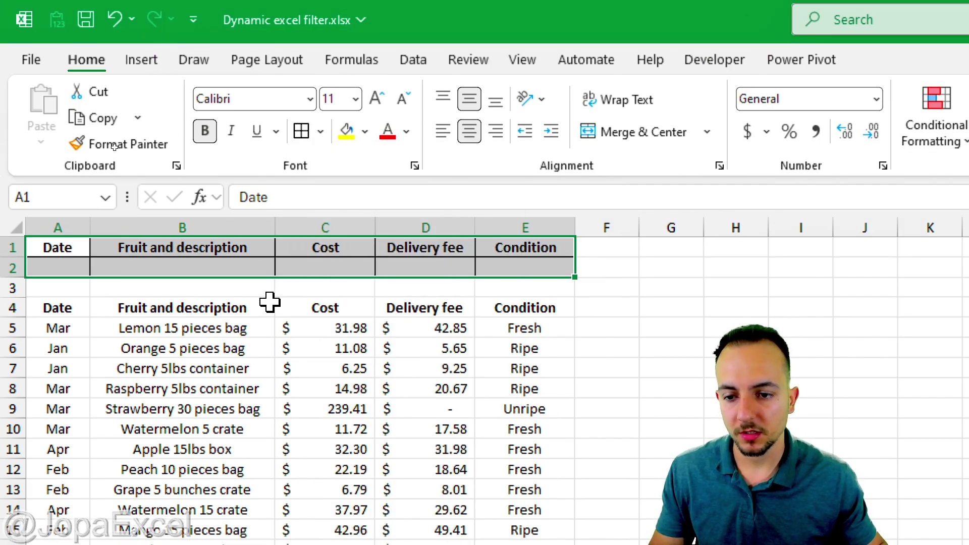
Step: Fill the criteria header cells A1:E1 with dark gray and set their font color to white
drag(76, 252, 476, 249)
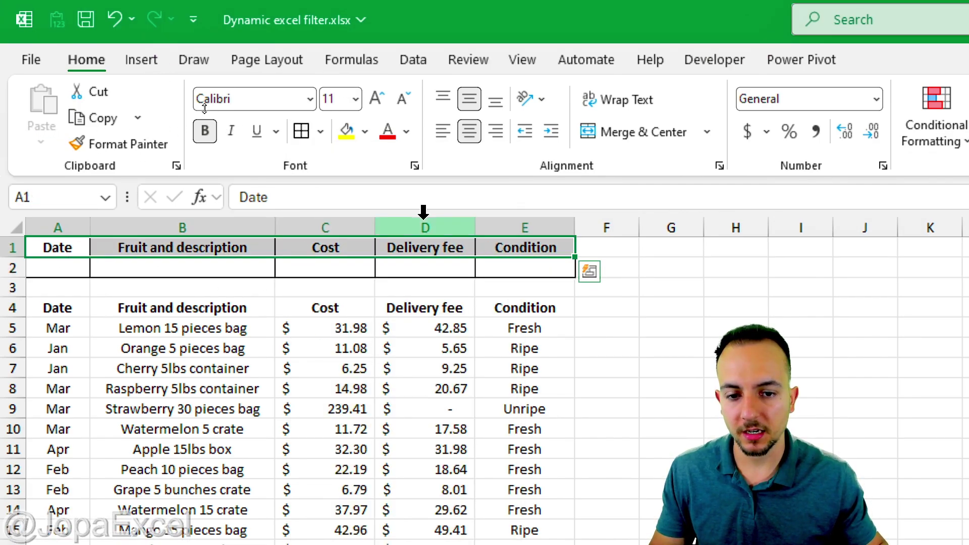
click(365, 133)
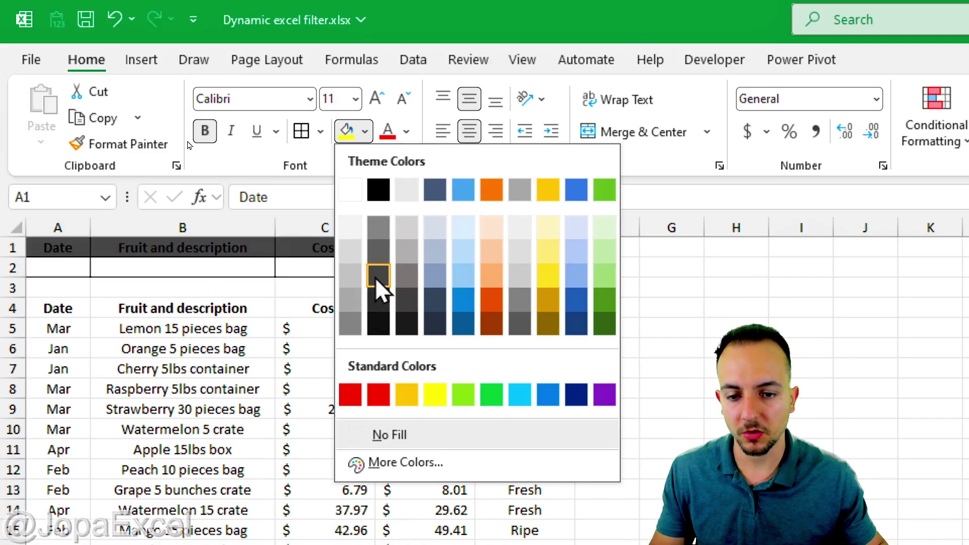
click(376, 279)
click(406, 132)
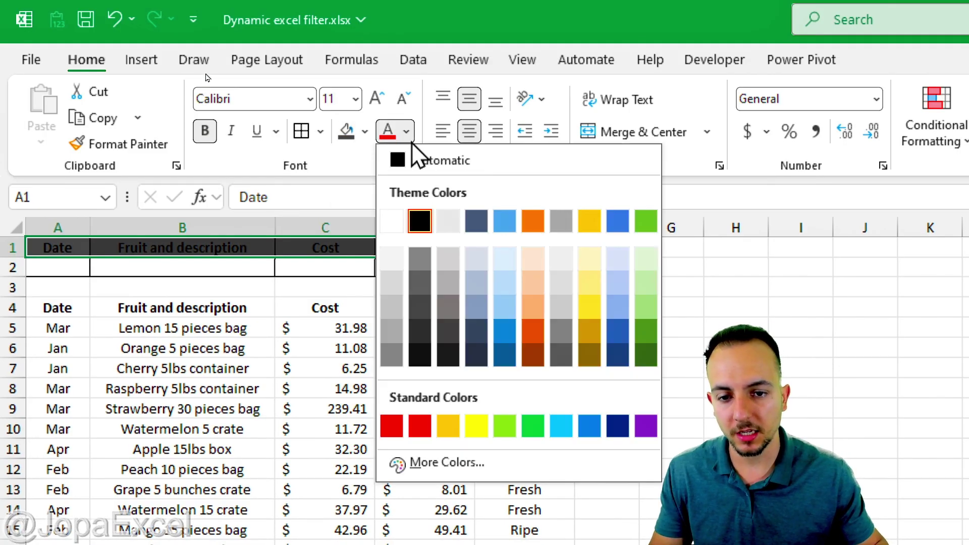
click(399, 222)
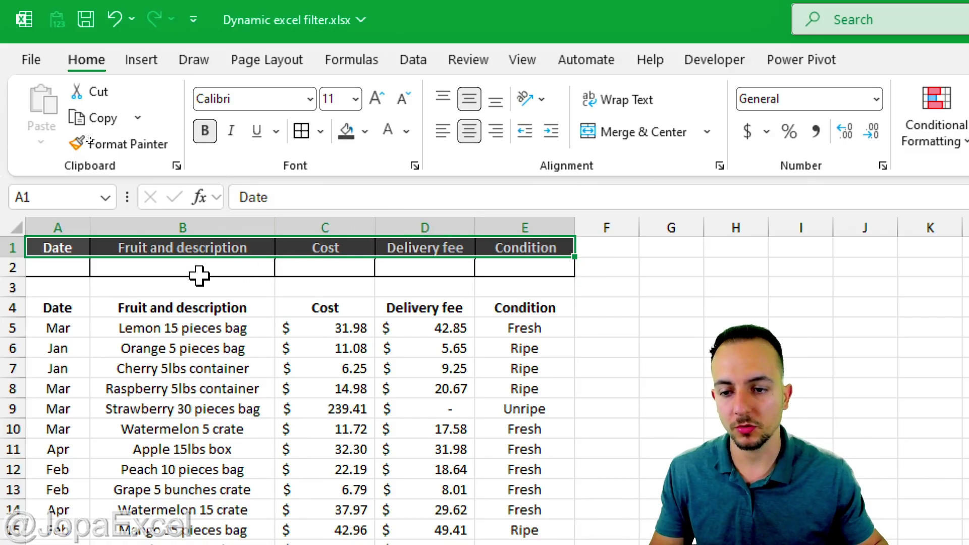
click(88, 278)
click(109, 408)
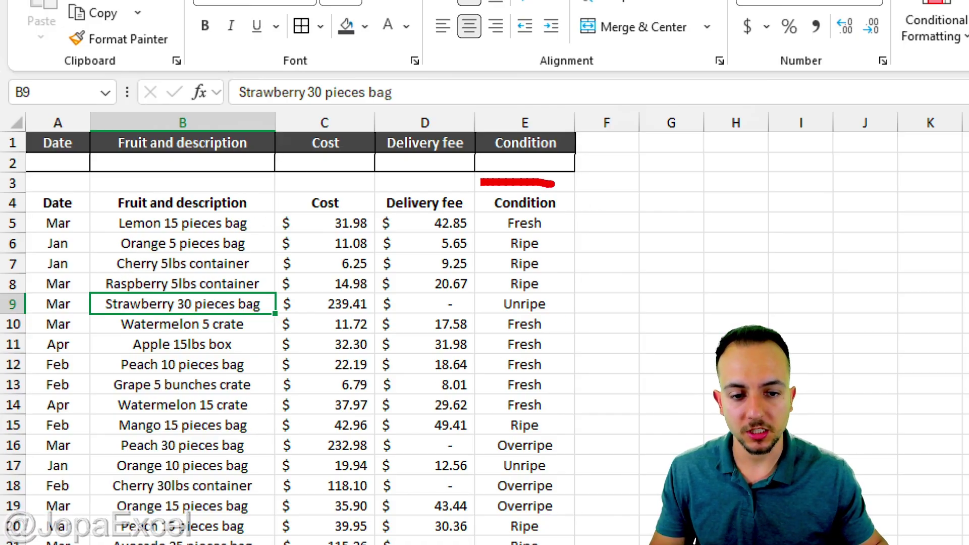
Step: Enter Fresh as the Condition criterion in E2
click(538, 164)
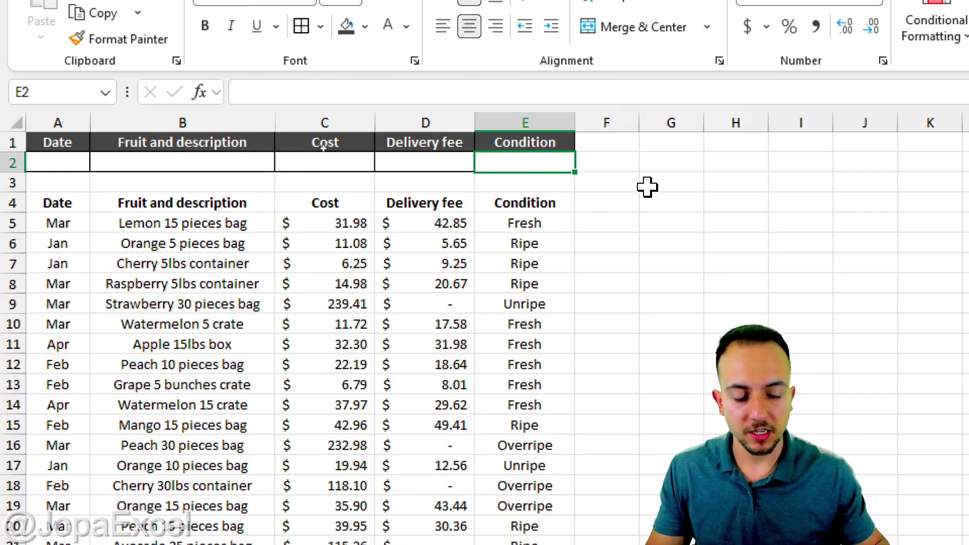
text(Fresh)
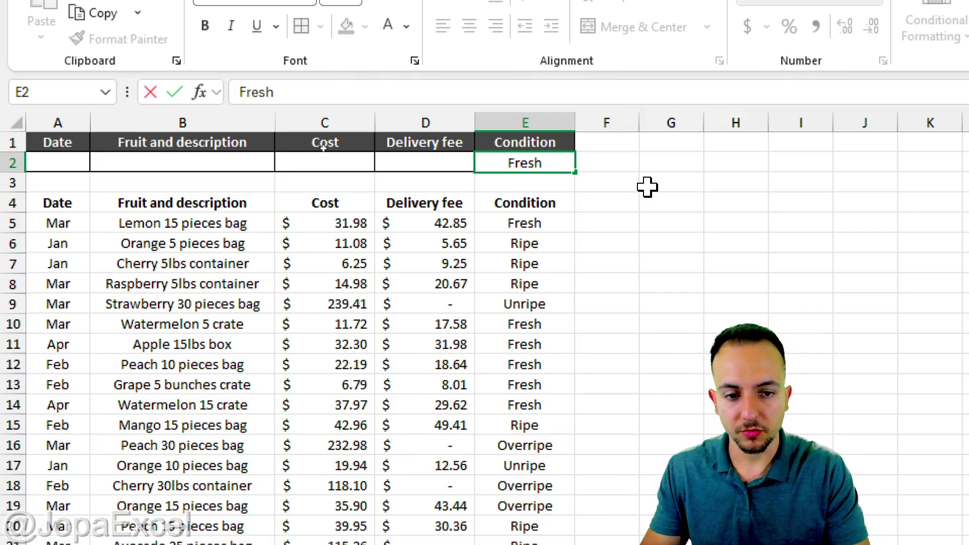
key(Return)
Step: Enter >30 as the Cost criterion in C2
key(Up)
key(Left)
key(Left)
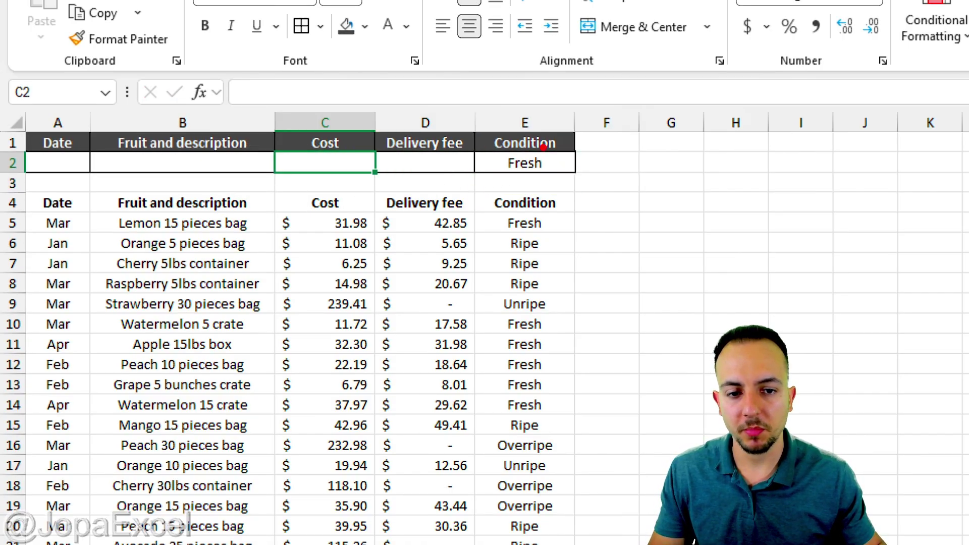
mouse_move(543, 147)
mouse_down()
mouse_move(507, 176)
mouse_move(554, 147)
mouse_up()
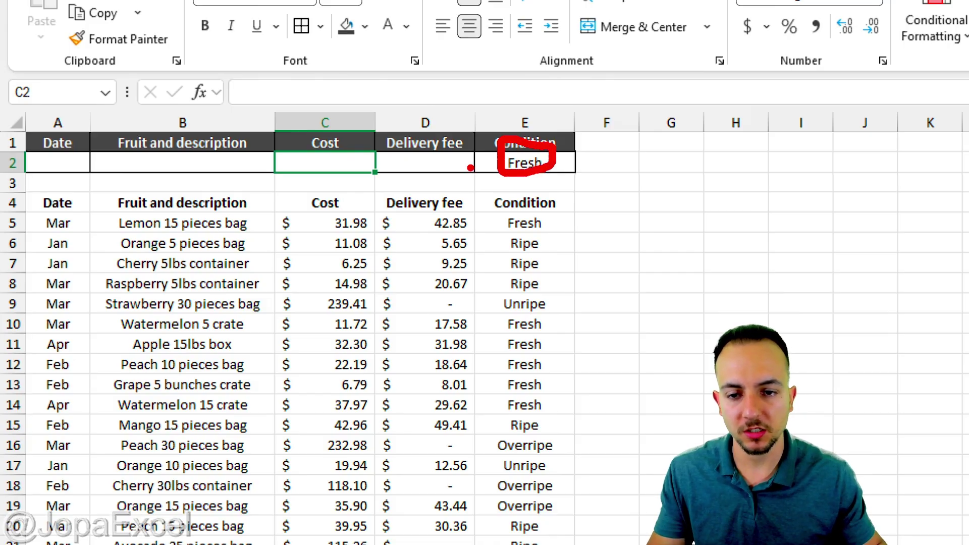
key(Escape)
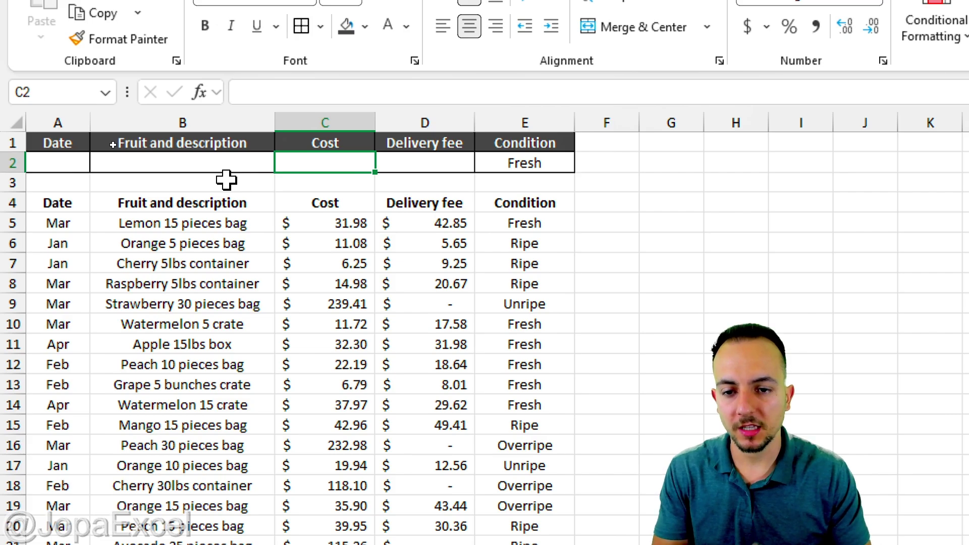
text(>)
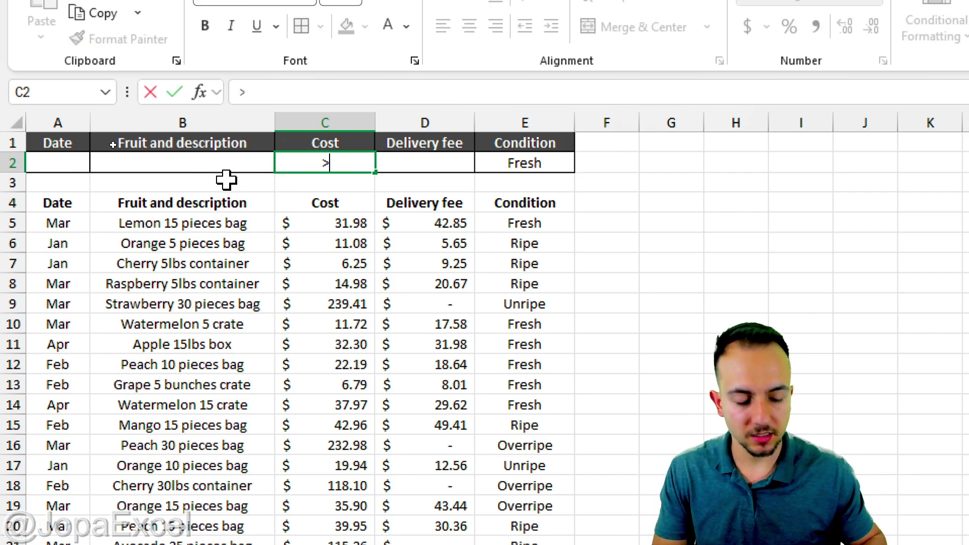
text(30)
key(Return)
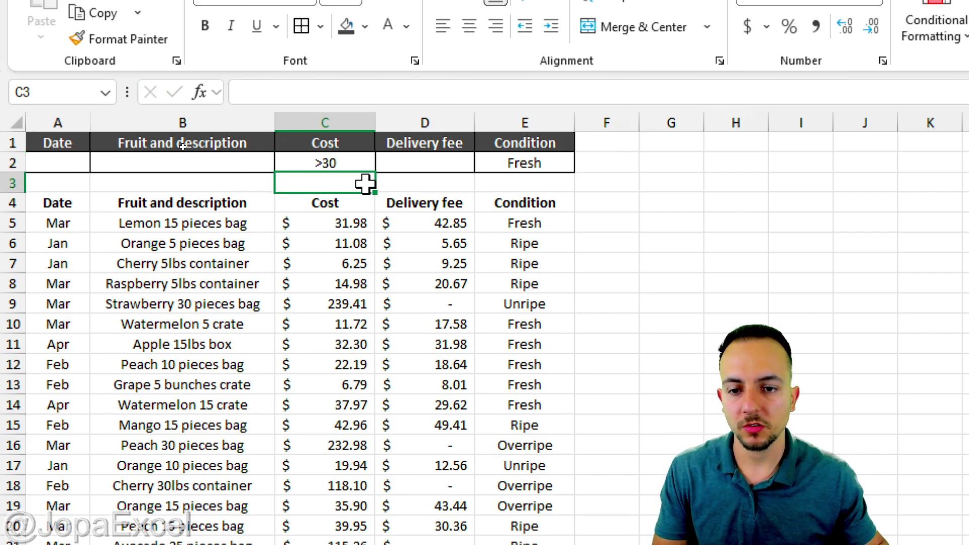
click(364, 157)
drag(559, 144, 555, 157)
drag(339, 162, 325, 143)
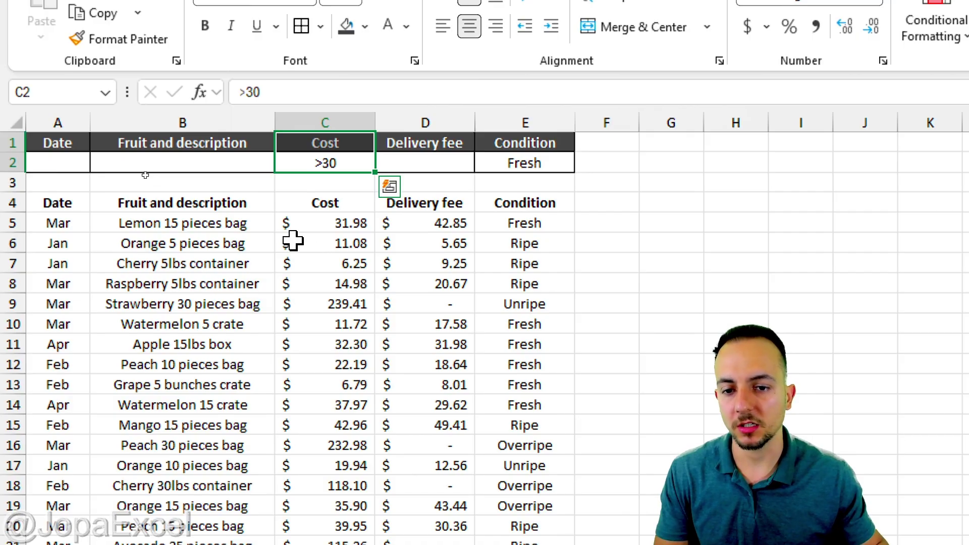
Step: Open the Advanced Filter dialog from a cell inside the fruit table and move it clear of the data
click(55, 146)
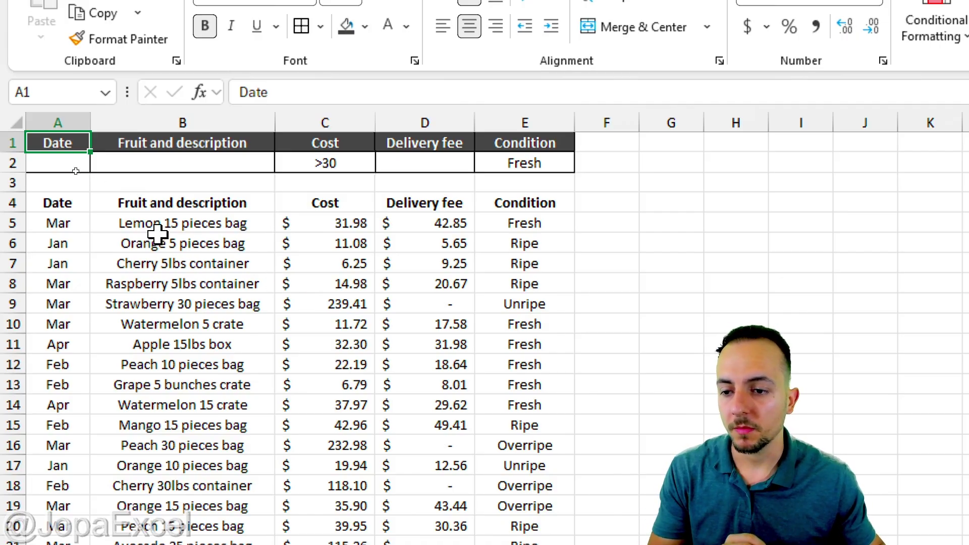
click(149, 264)
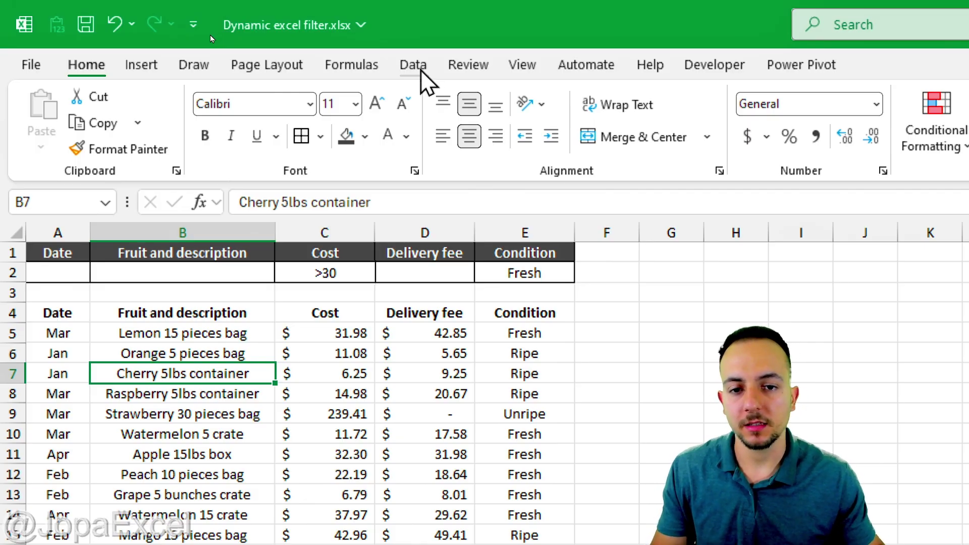
click(420, 71)
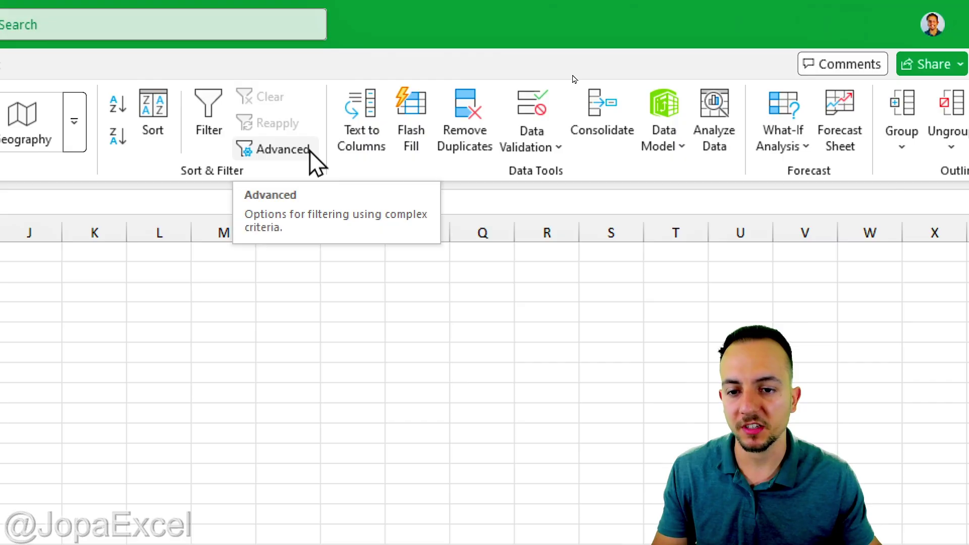
click(282, 149)
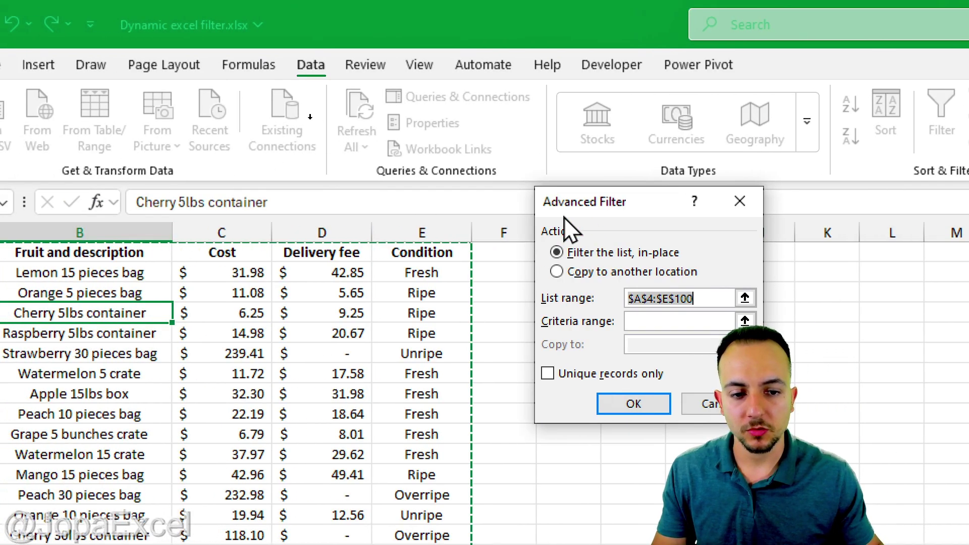
drag(560, 202, 506, 192)
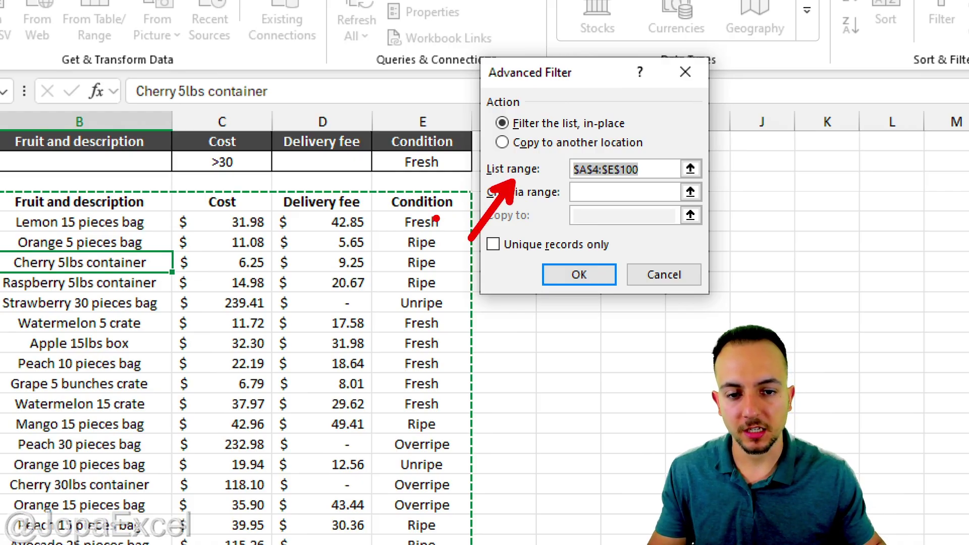
Step: Check the proposed list range against the outlined fruit table, from its header row down to its last record
click(271, 169)
scroll(21, 237, down, 1)
scroll(31, 244, up, 1)
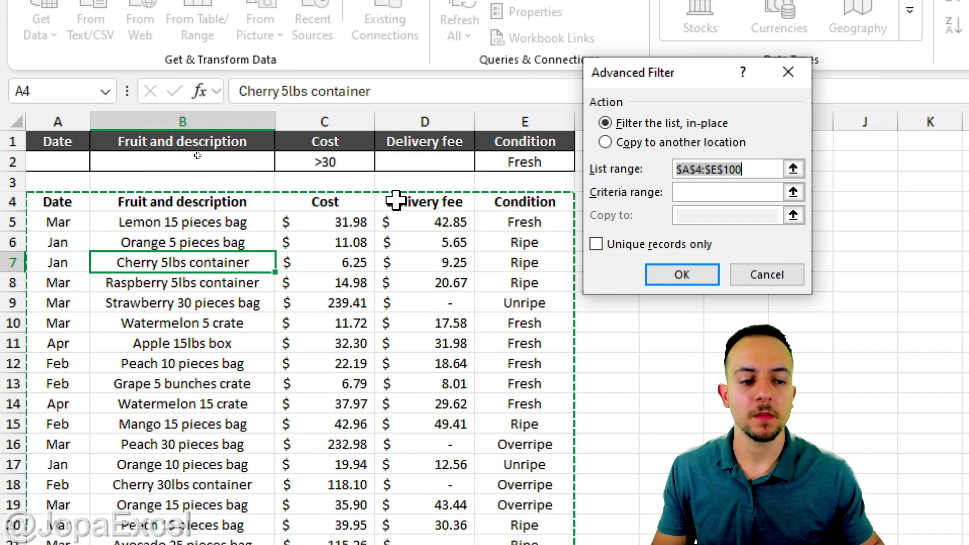
drag(753, 158, 684, 150)
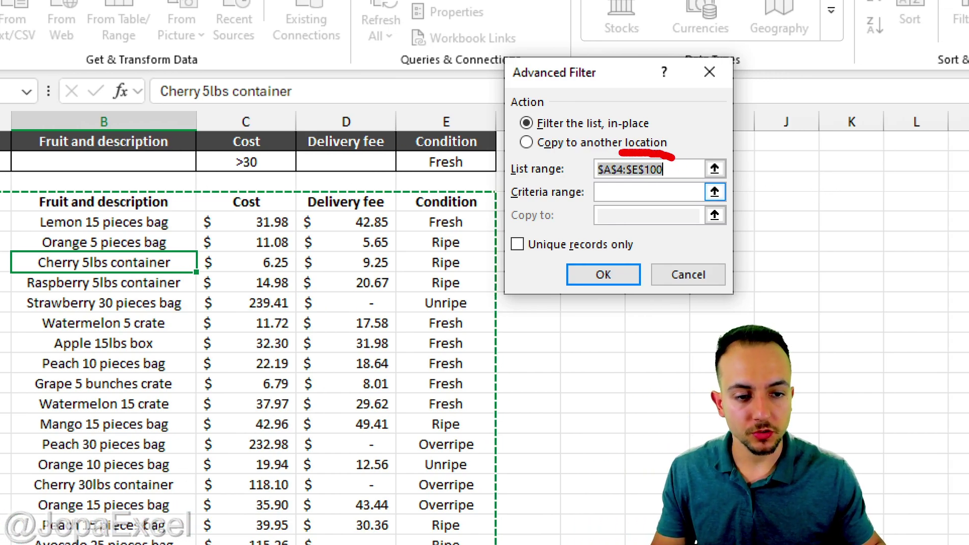
mouse_move(619, 153)
mouse_down()
mouse_move(674, 186)
mouse_move(678, 157)
mouse_move(763, 214)
mouse_up()
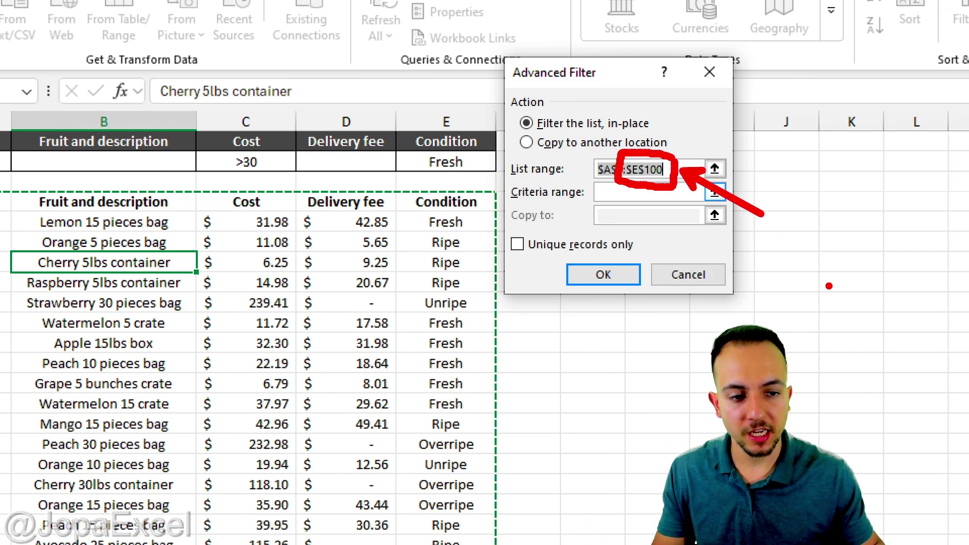
key(Escape)
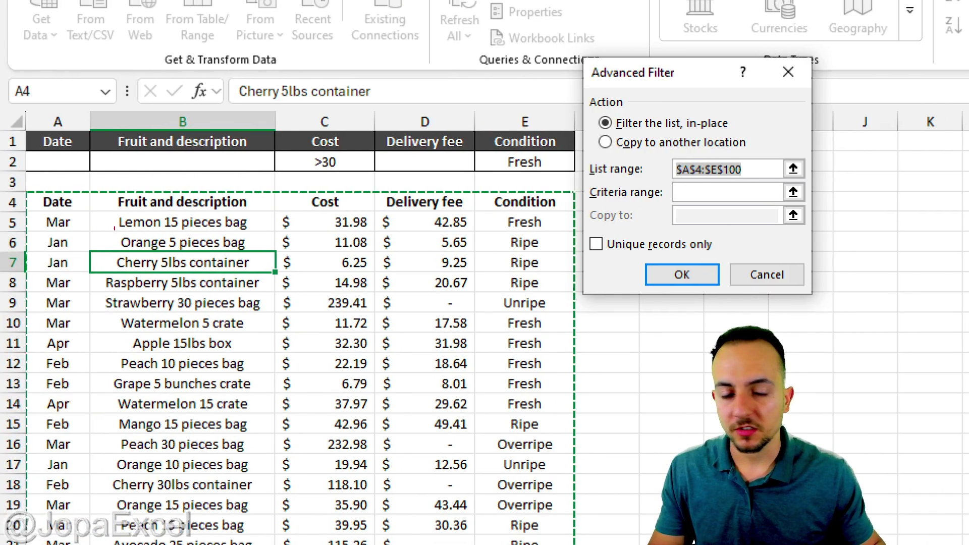
drag(19, 186, 576, 220)
drag(709, 149, 768, 191)
drag(775, 186, 833, 221)
key(Escape)
scroll(75, 277, down, 18)
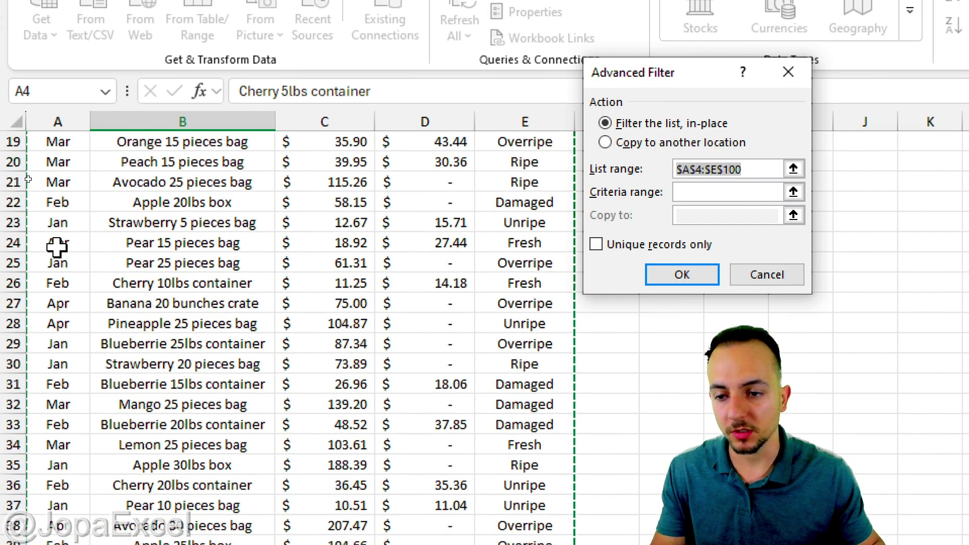
scroll(96, 303, down, 13)
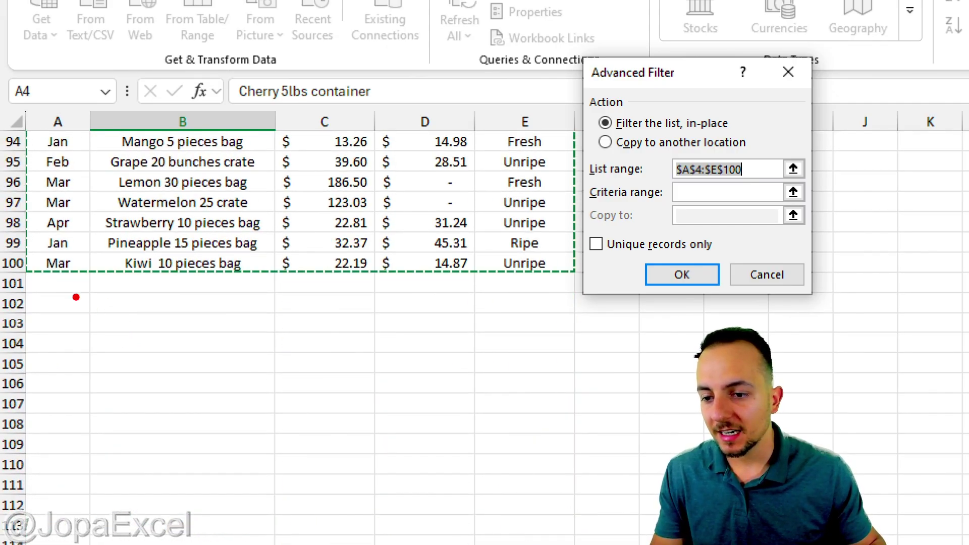
drag(30, 276, 120, 355)
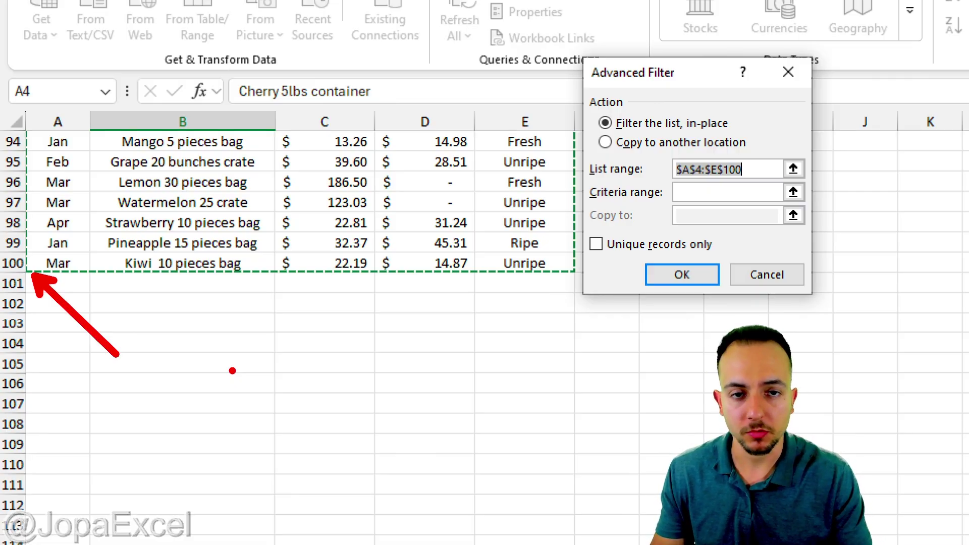
scroll(232, 371, up, 20)
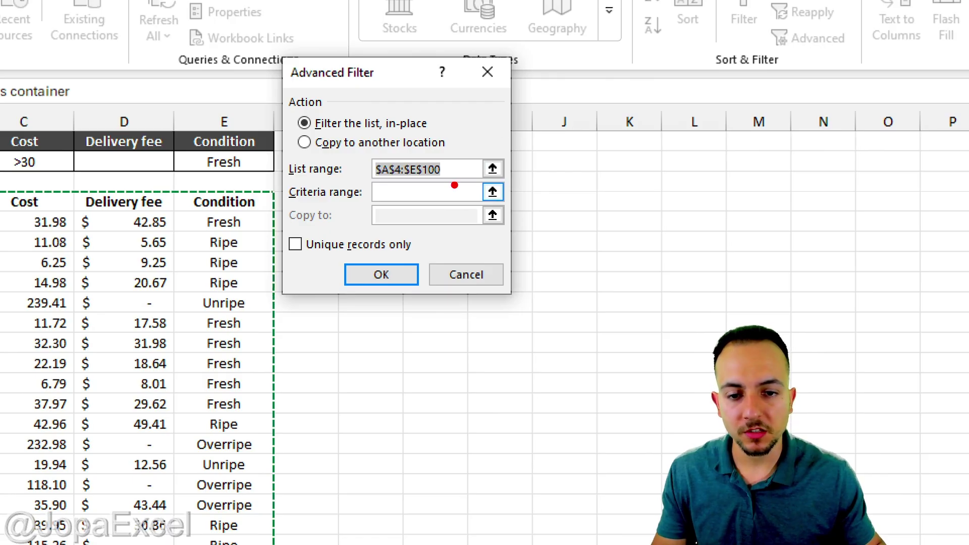
Step: Extend the Advanced Filter's list range to $A$4:$E$10000
mouse_move(444, 150)
mouse_down()
mouse_move(417, 171)
mouse_move(447, 188)
mouse_move(454, 157)
mouse_up()
key(Escape)
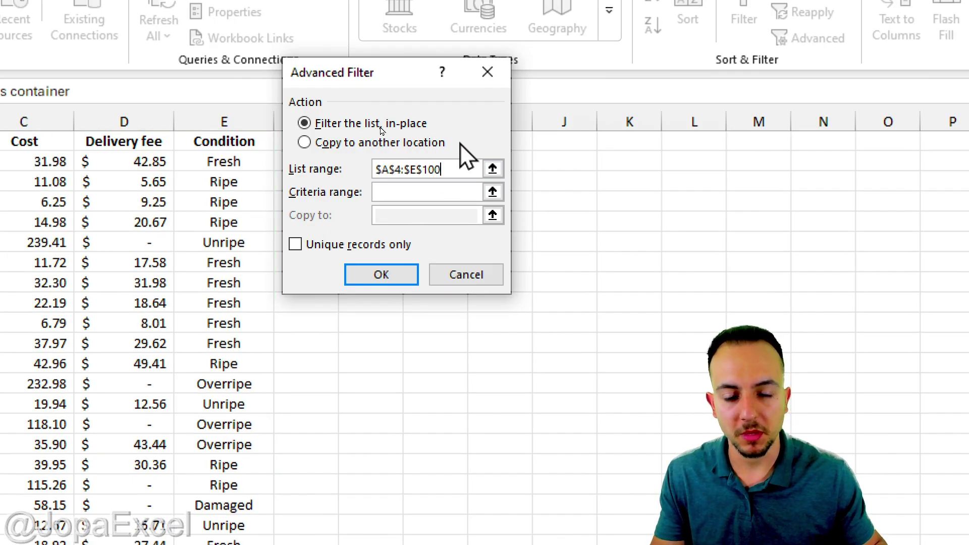
text(00)
scroll(44, 310, up, 1)
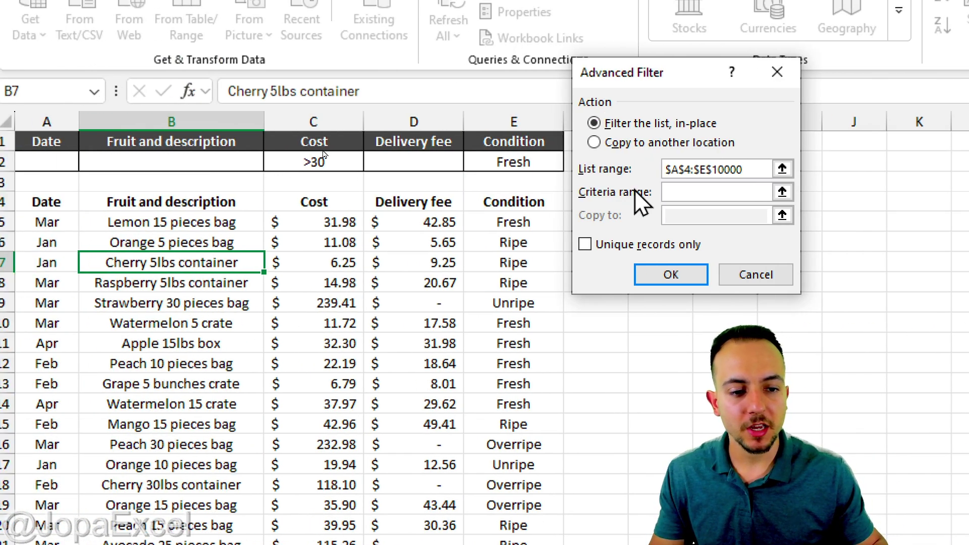
Step: Set the criteria range to Sheet1!$A$1:$E$2 and run the advanced filter in place
click(782, 192)
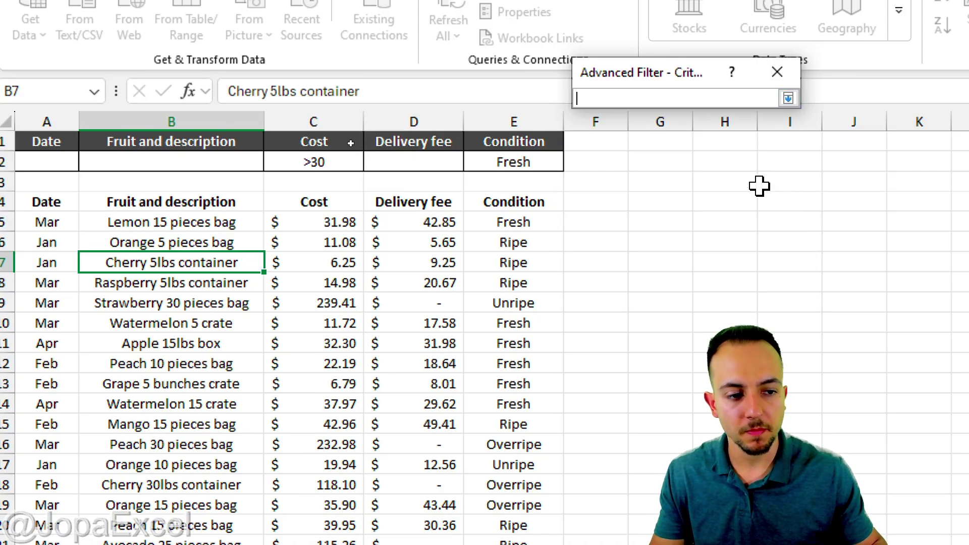
drag(33, 140, 510, 164)
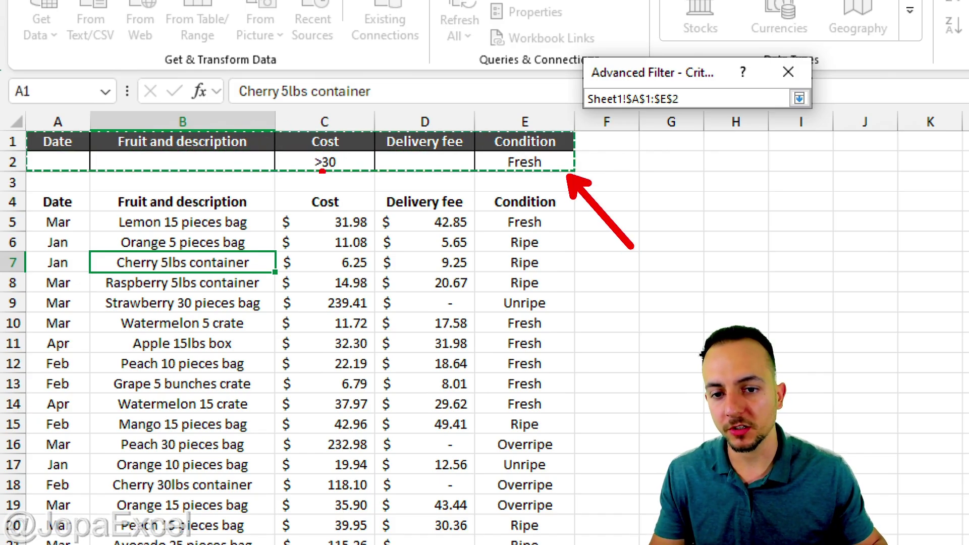
click(799, 99)
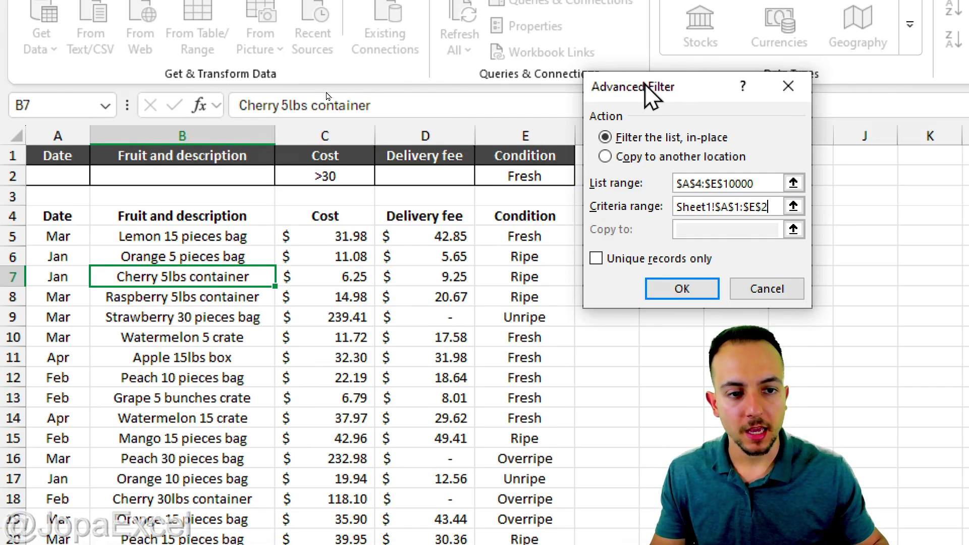
drag(651, 96, 667, 78)
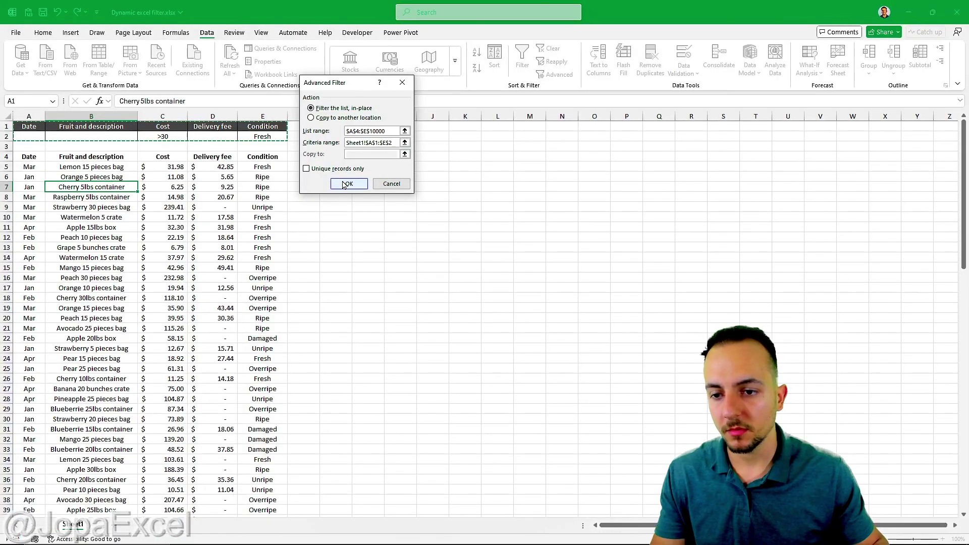
click(696, 272)
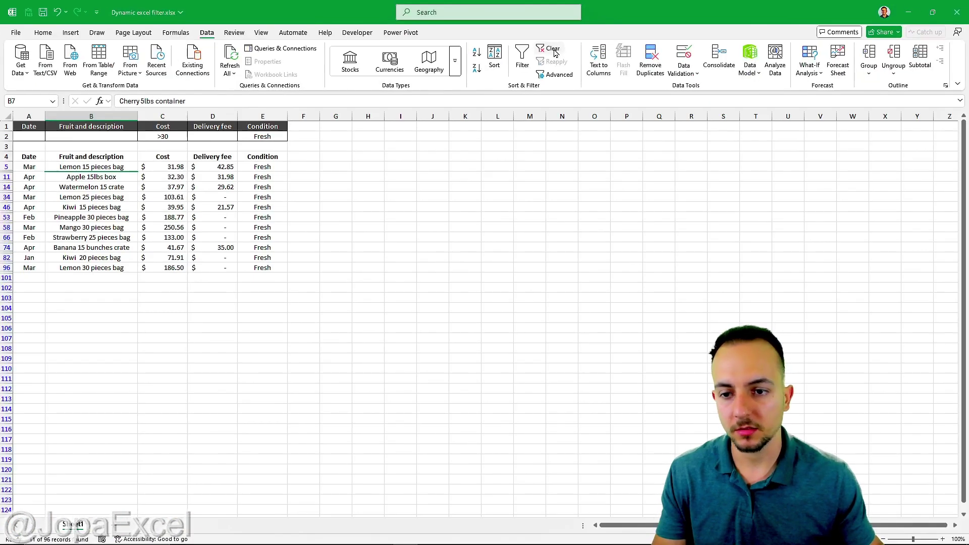
Step: Clear the advanced filter from the fruit table and bring up the Developer commands
click(472, 97)
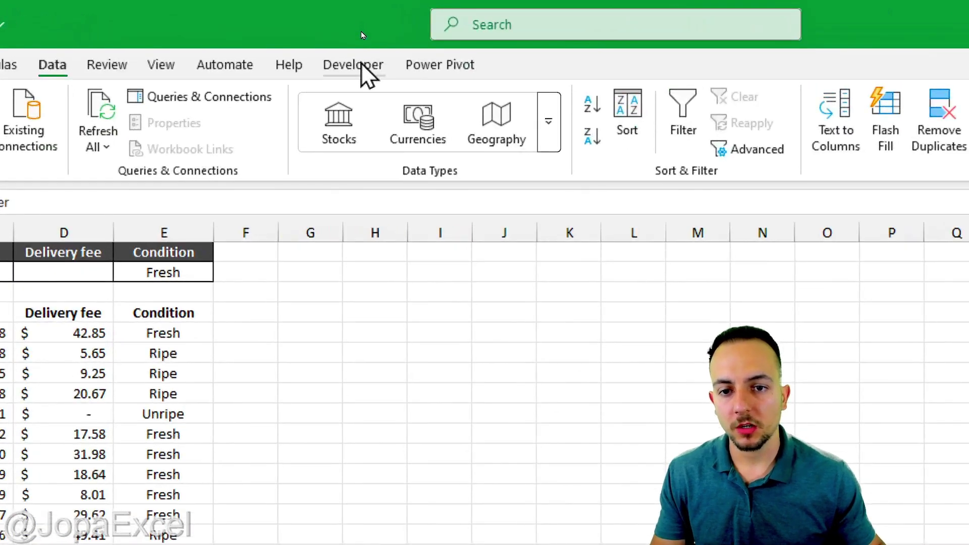
click(358, 32)
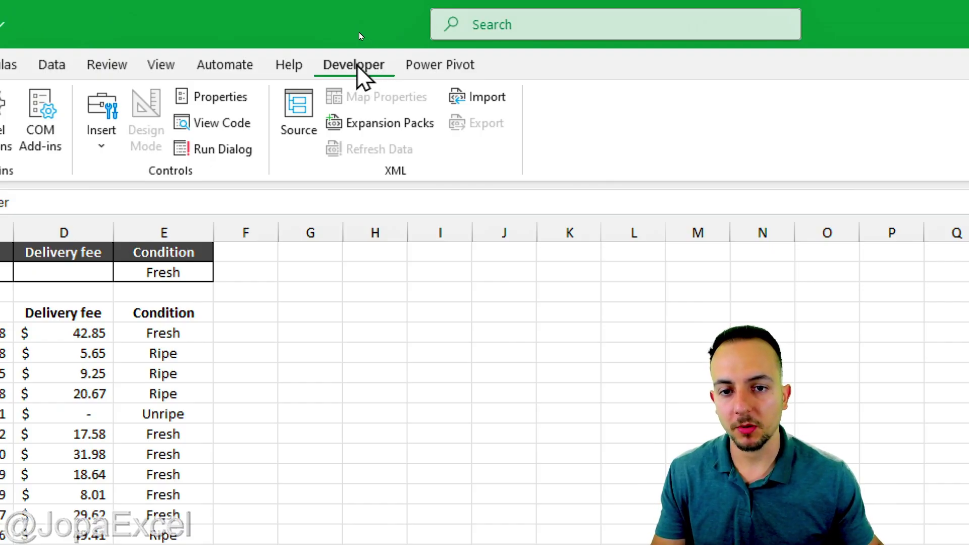
Step: Look up the Developer tab under All Tabs in the ribbon customization options, then close the options
click(87, 67)
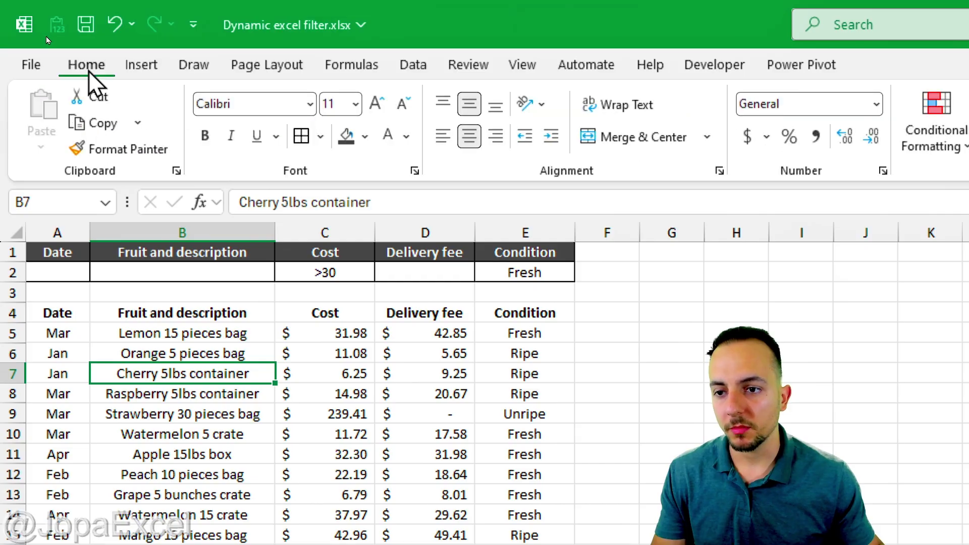
right_click(226, 167)
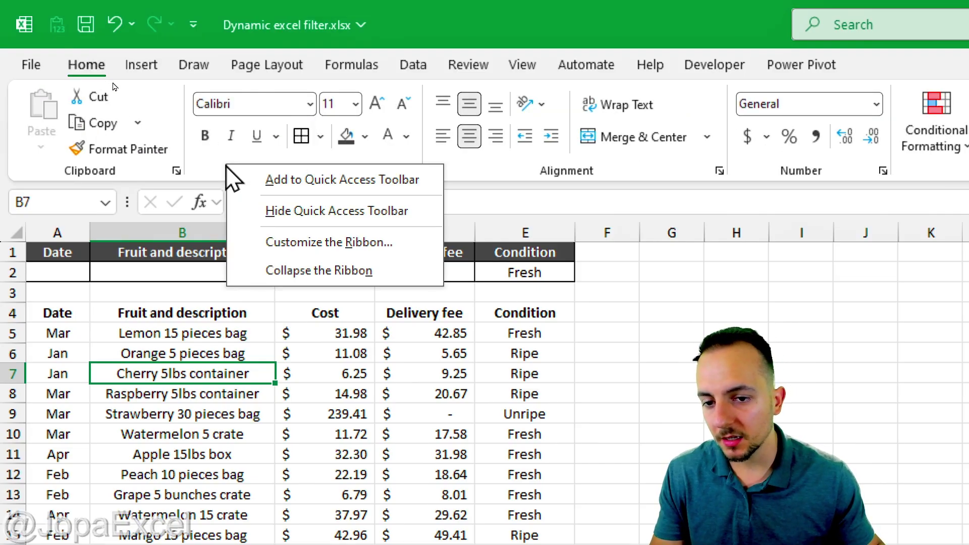
click(325, 255)
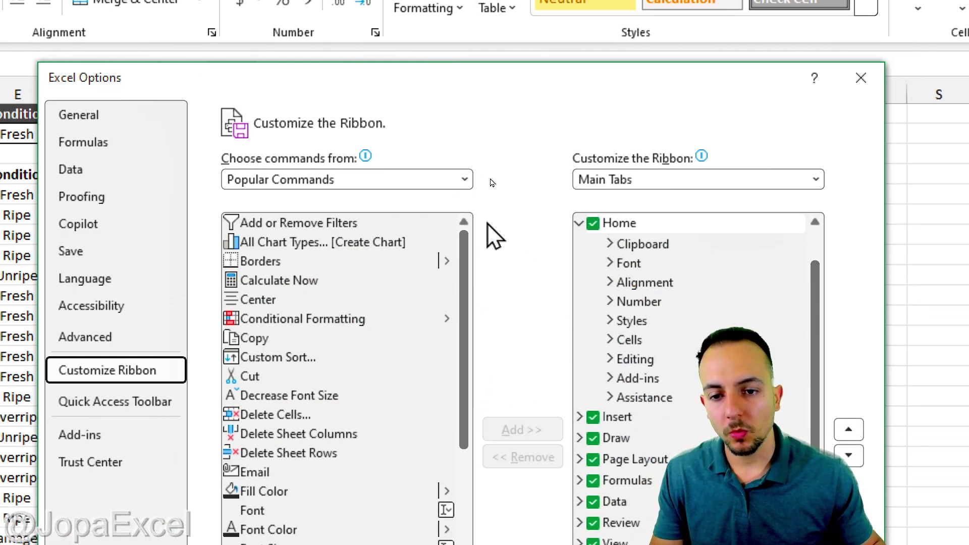
click(359, 183)
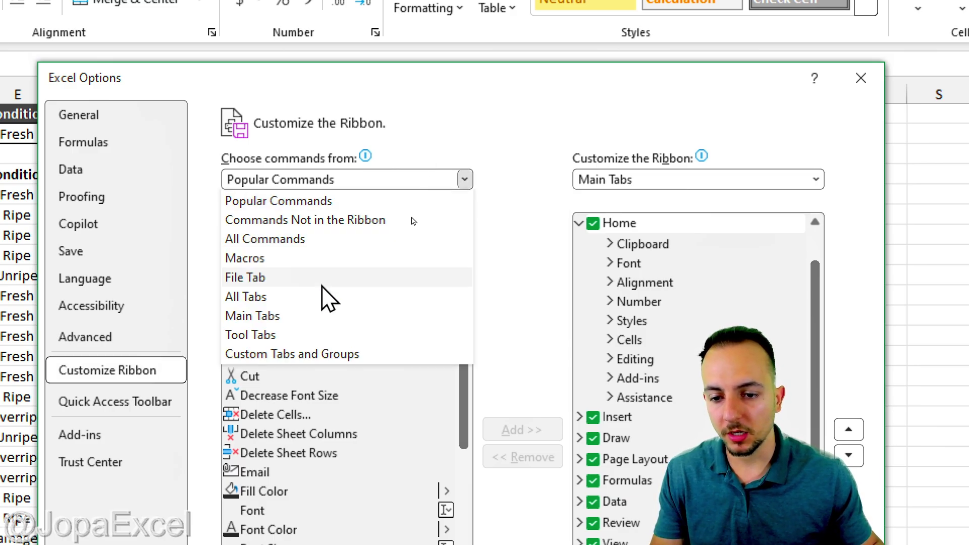
click(273, 298)
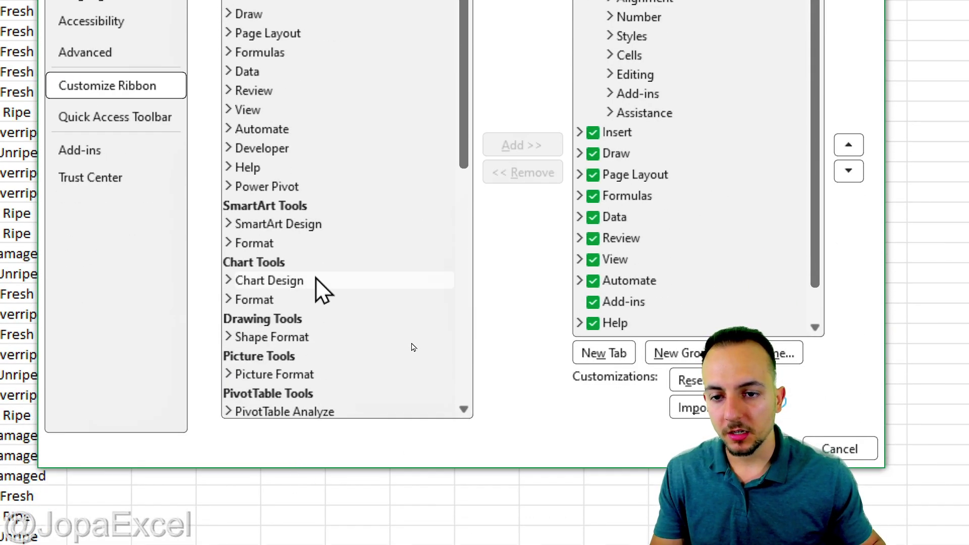
click(272, 150)
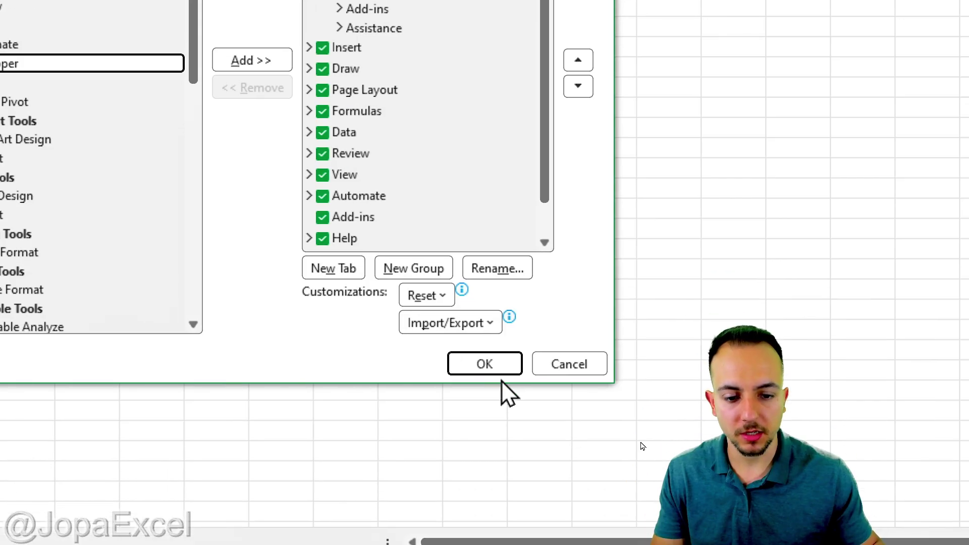
click(814, 454)
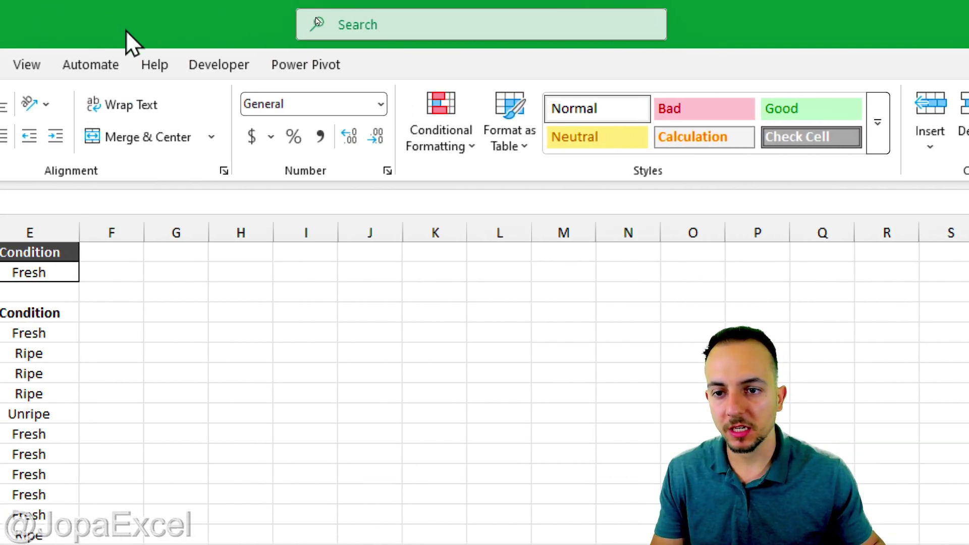
Step: Set up a new macro recording stored in This Workbook and try to name it "To Filter data set"
click(198, 75)
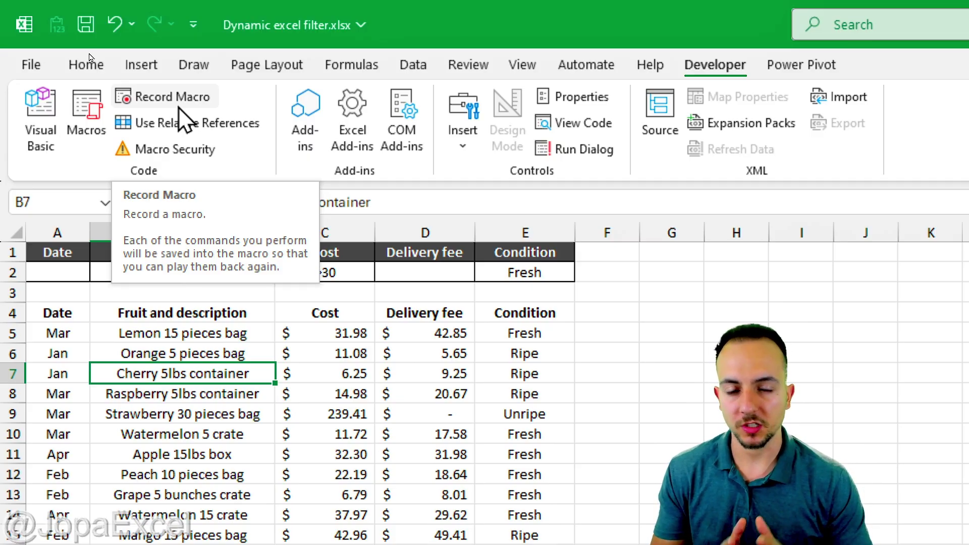
click(178, 106)
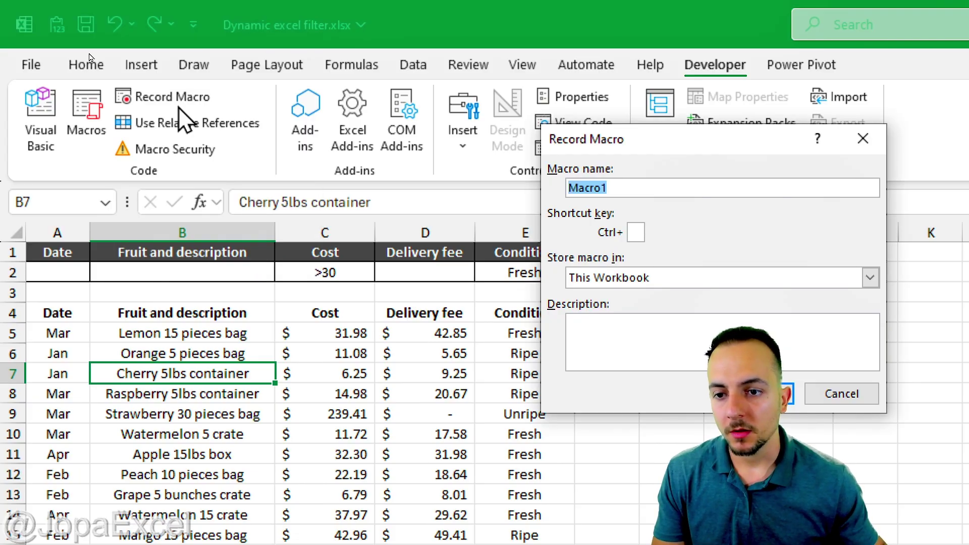
drag(606, 142, 374, 189)
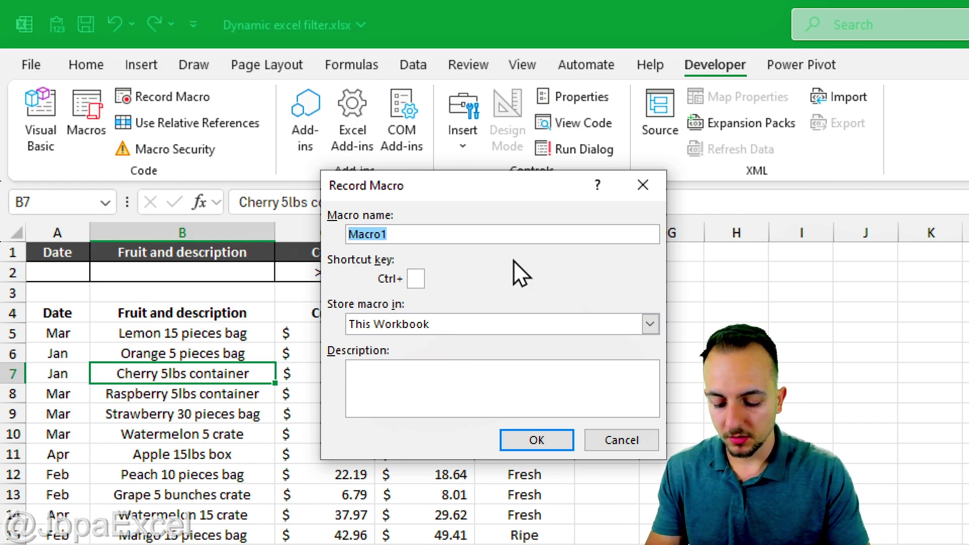
text(Filter)
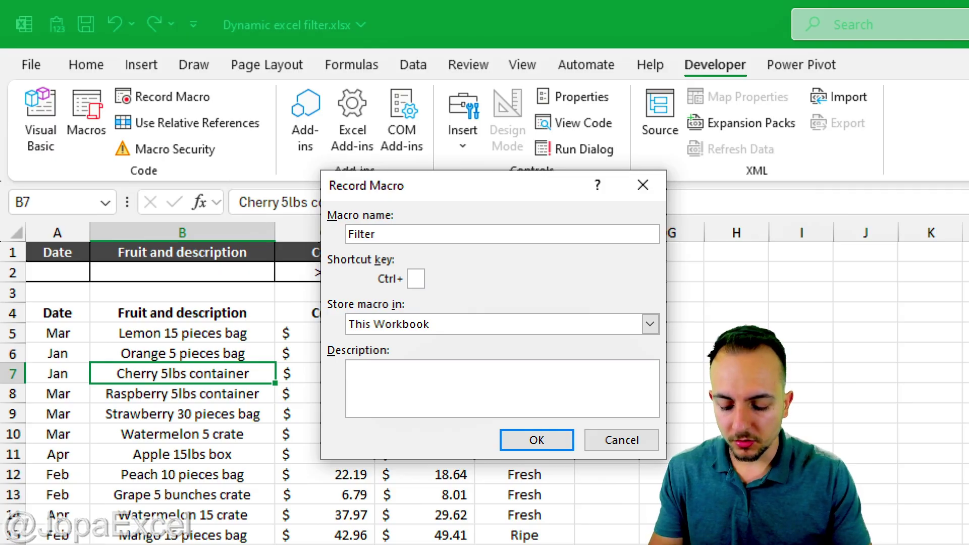
text(To Filter )
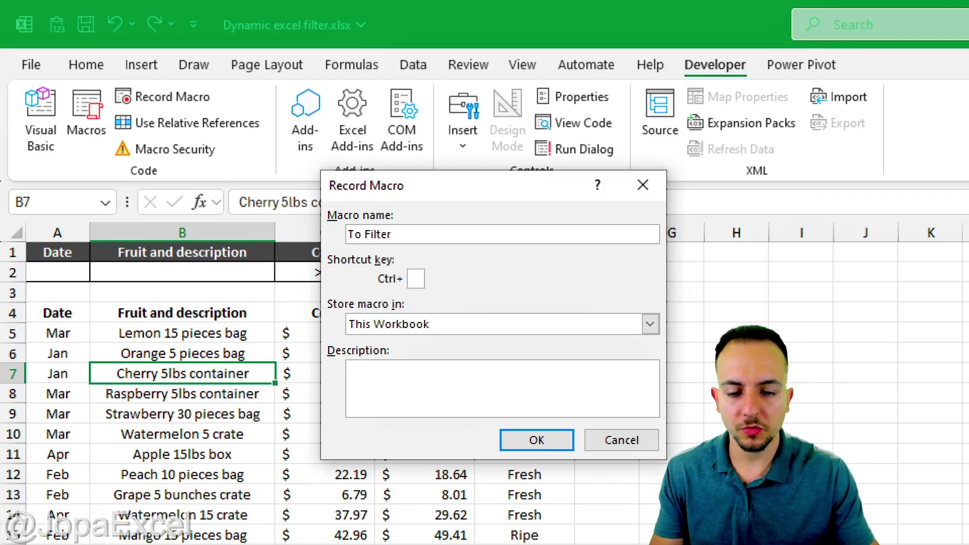
text(data )
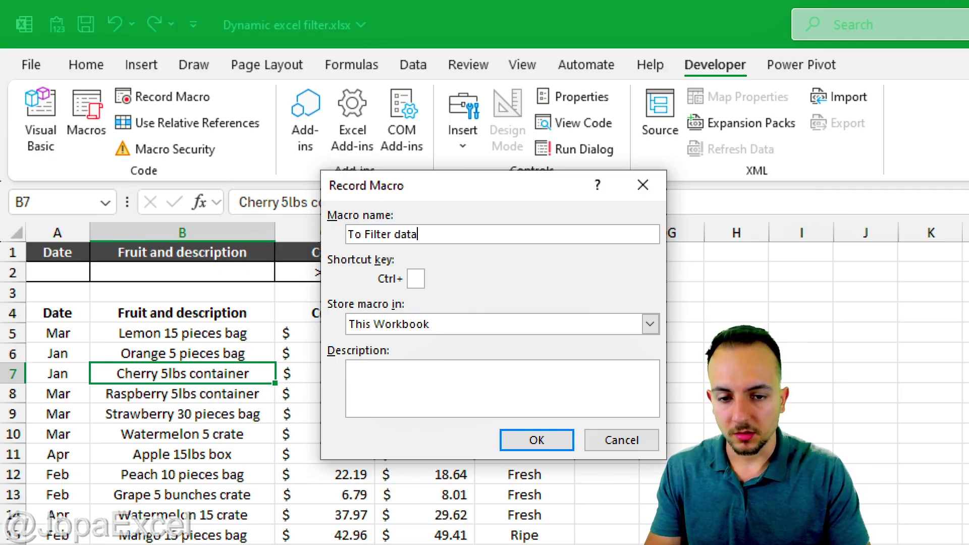
text(set)
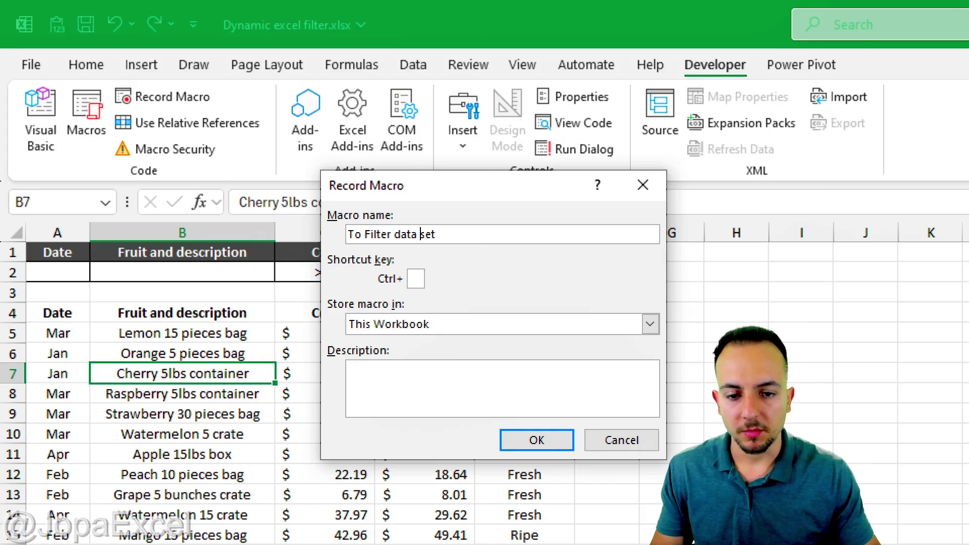
click(554, 444)
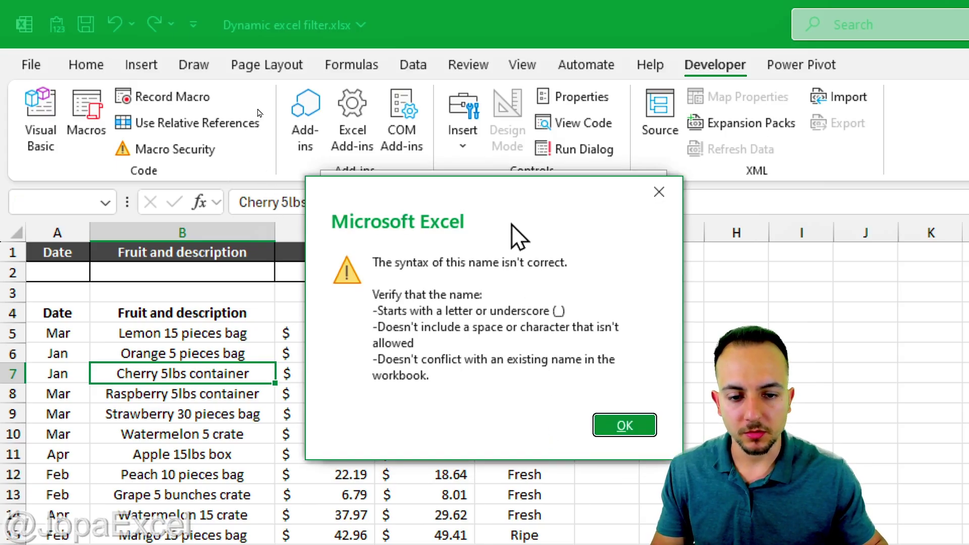
click(658, 192)
Step: Replace the spaces in the macro name with underscores, giving To_Filter_data_set, and start the recording
drag(435, 235, 365, 234)
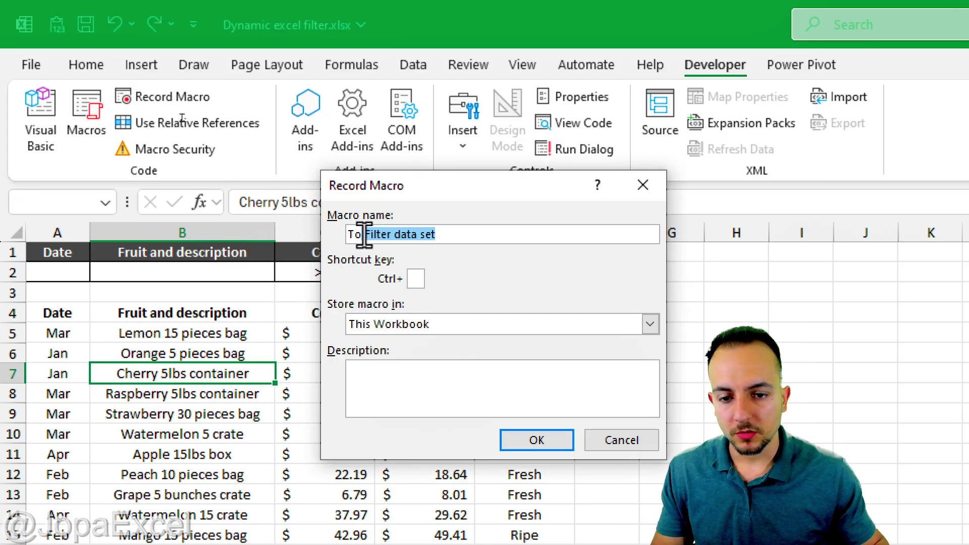
click(363, 234)
key(Delete)
text(_)
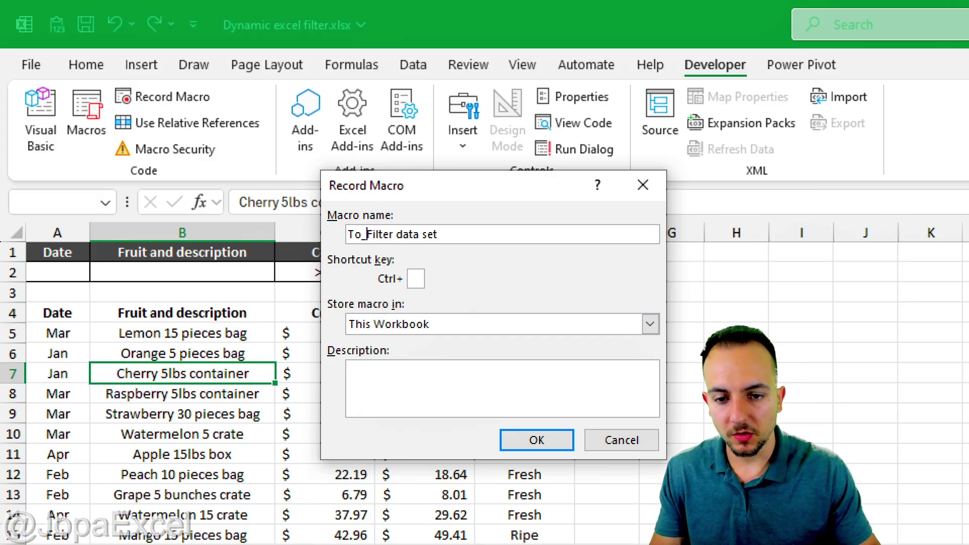
key(ctrl+Right)
key(Delete)
text(_)
key(ctrl+Right)
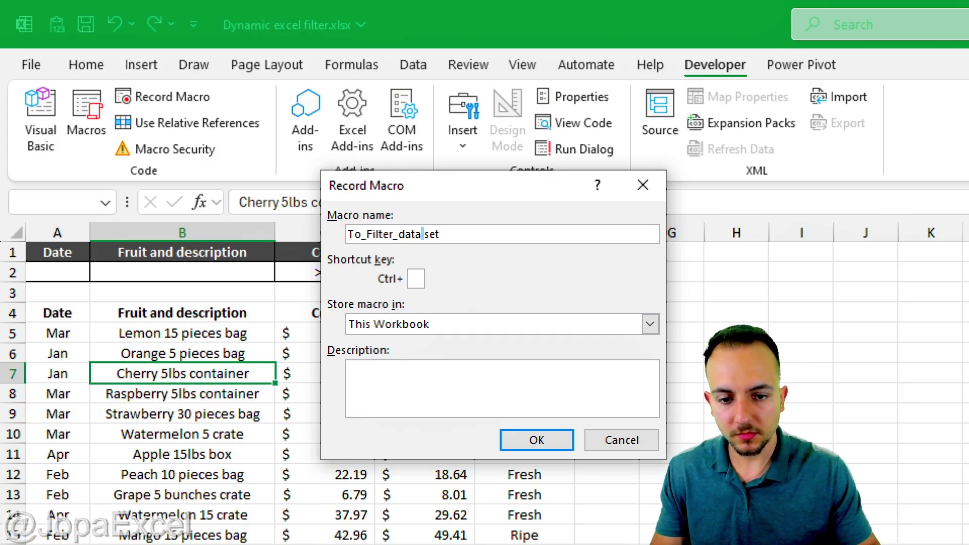
key(Delete)
text(_)
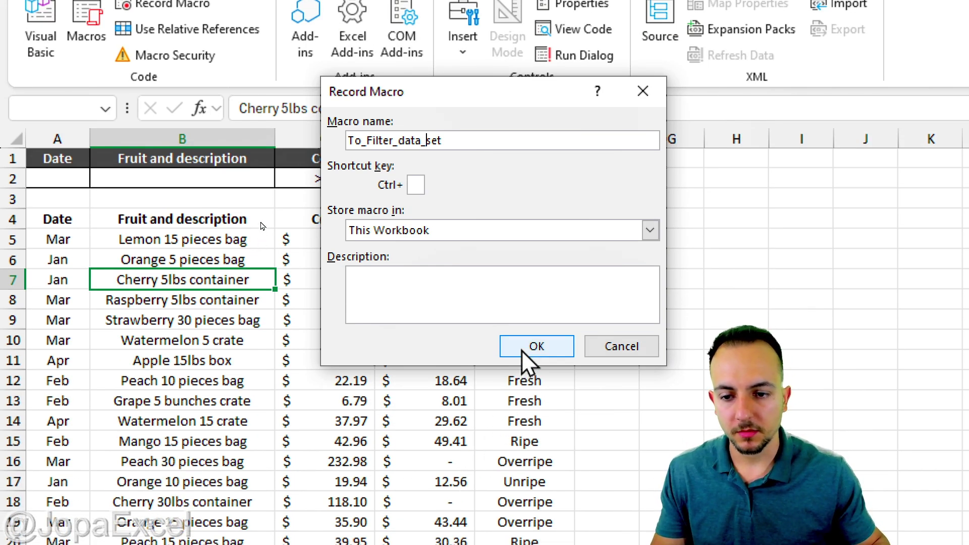
click(537, 346)
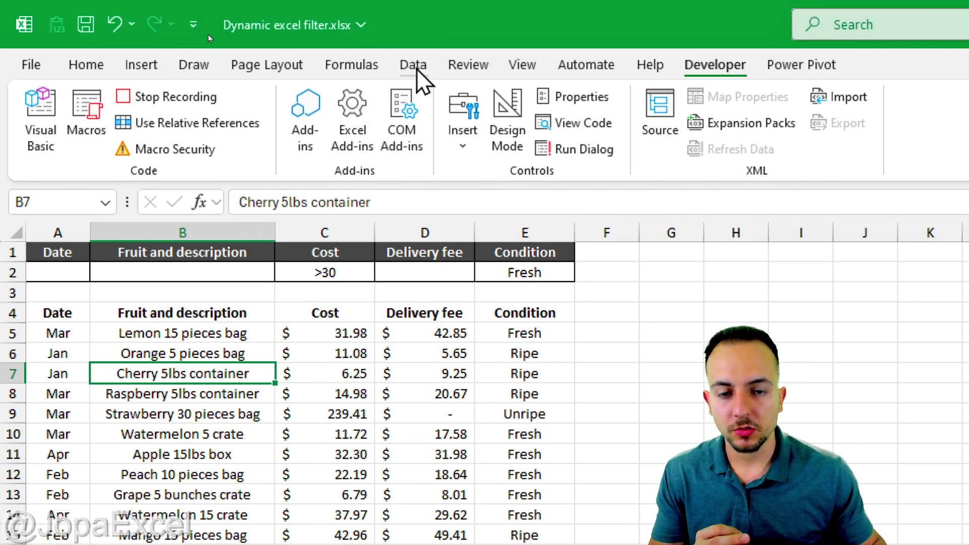
Step: Open the Advanced Filter dialog from the fruit table's Date header in cell A4
click(417, 70)
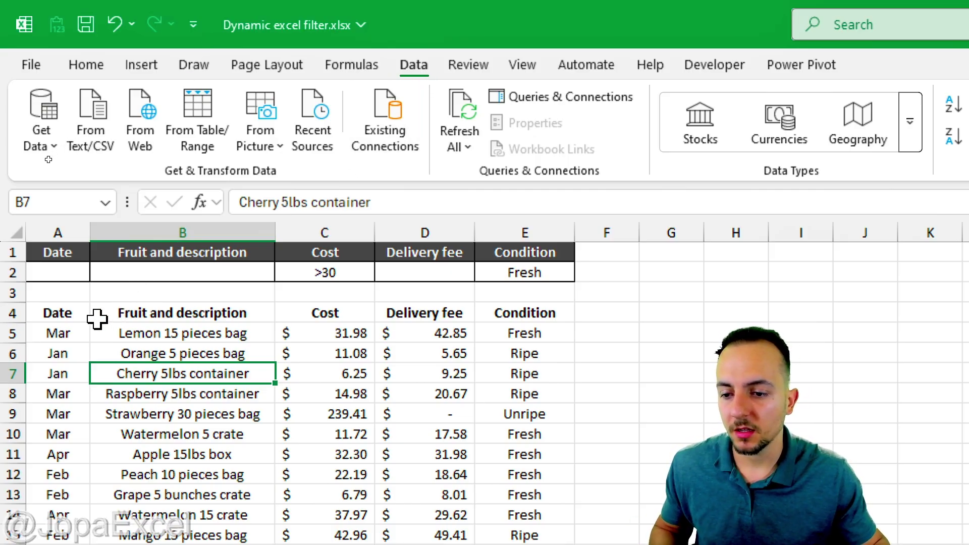
click(81, 317)
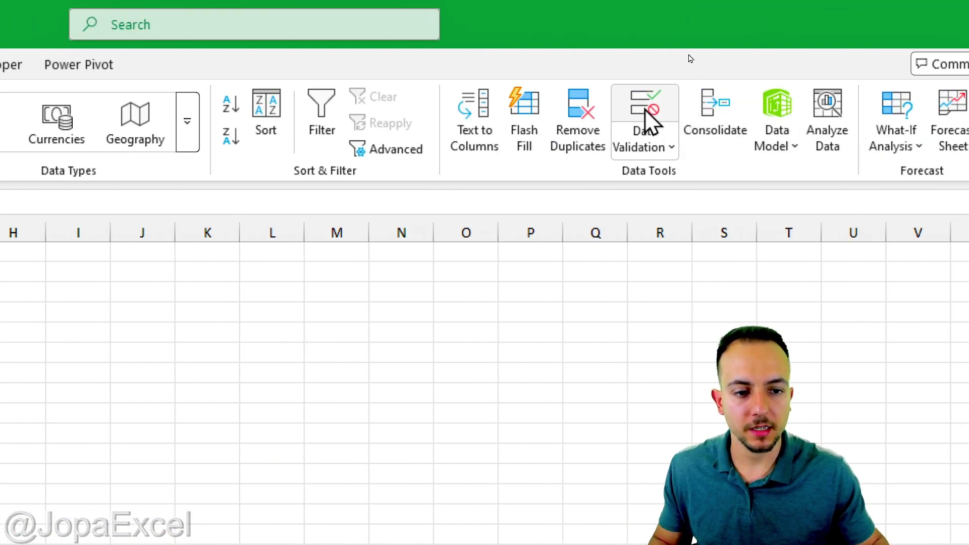
click(345, 151)
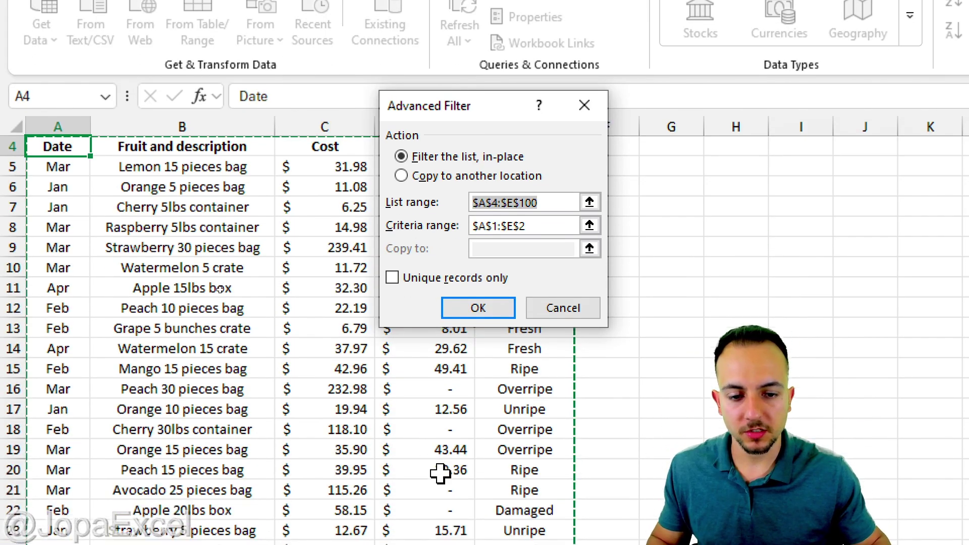
drag(464, 180, 643, 251)
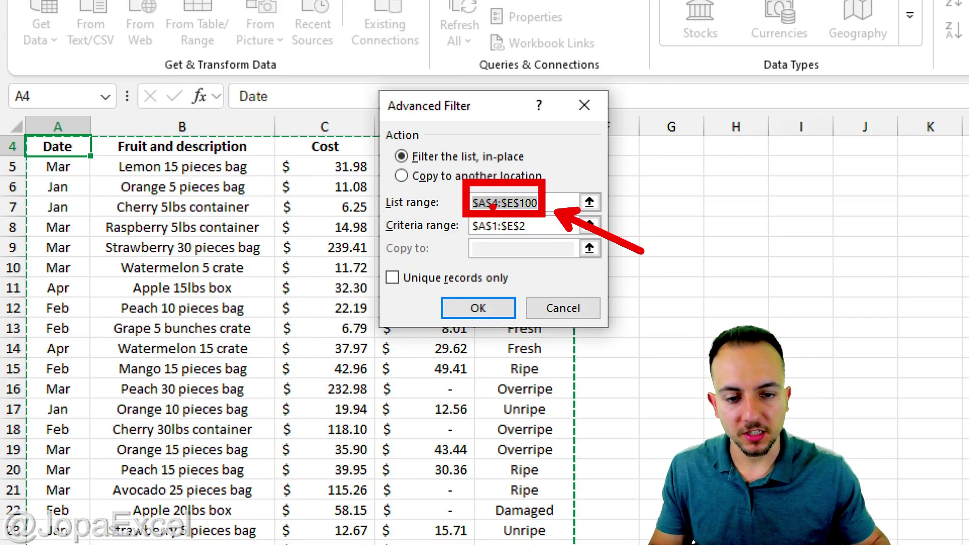
key(ctrl+z)
key(ctrl+z)
drag(493, 186, 620, 249)
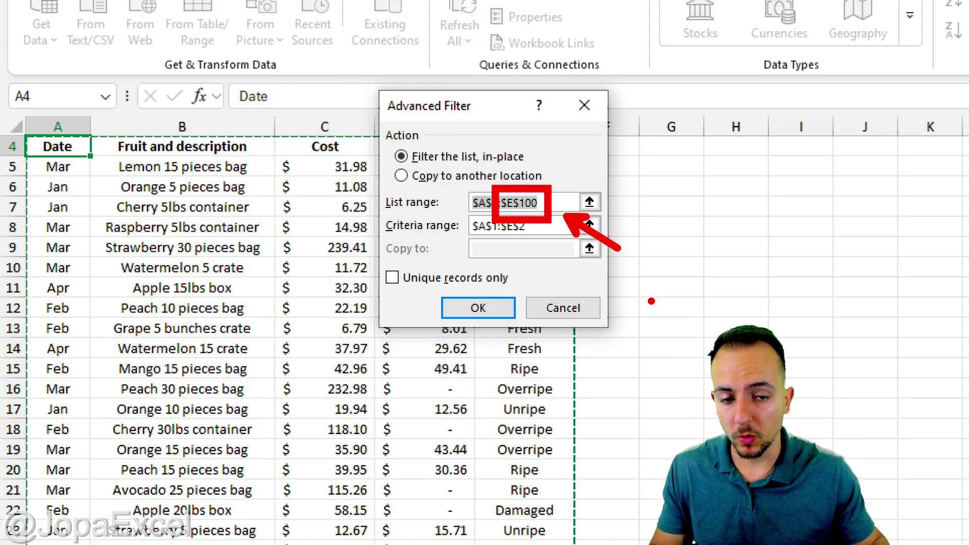
key(Escape)
Step: Extend the list range to $A$4:$E$10000 and run the advanced filter in place with criteria range $A$1:$E$2
click(547, 202)
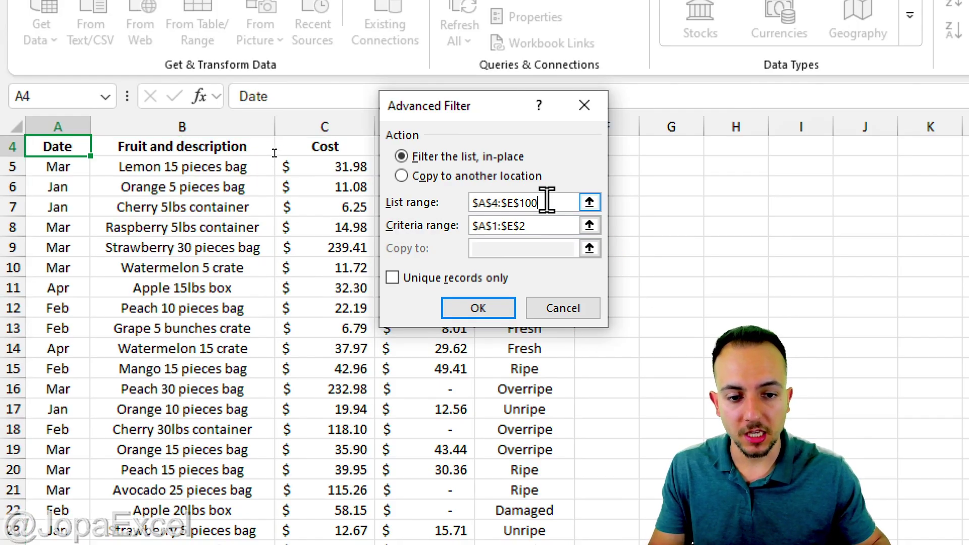
text(00)
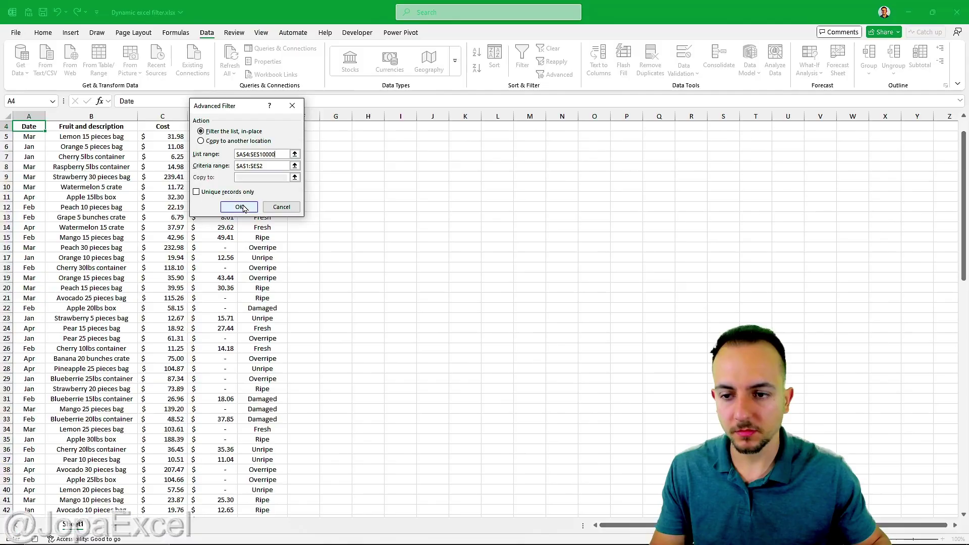
click(241, 207)
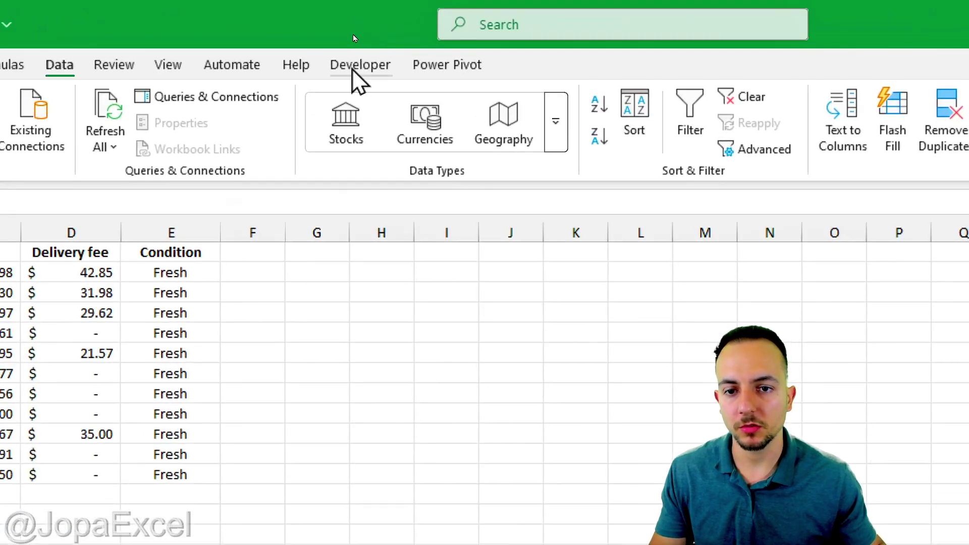
Step: Stop the macro recording and return to the criteria row at the start of the sheet
click(353, 35)
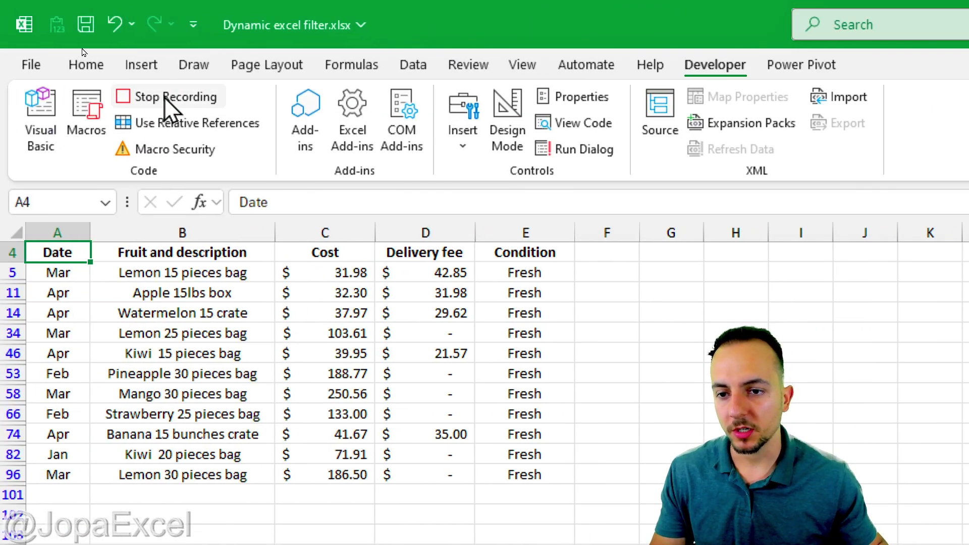
click(169, 98)
scroll(142, 333, up, 1)
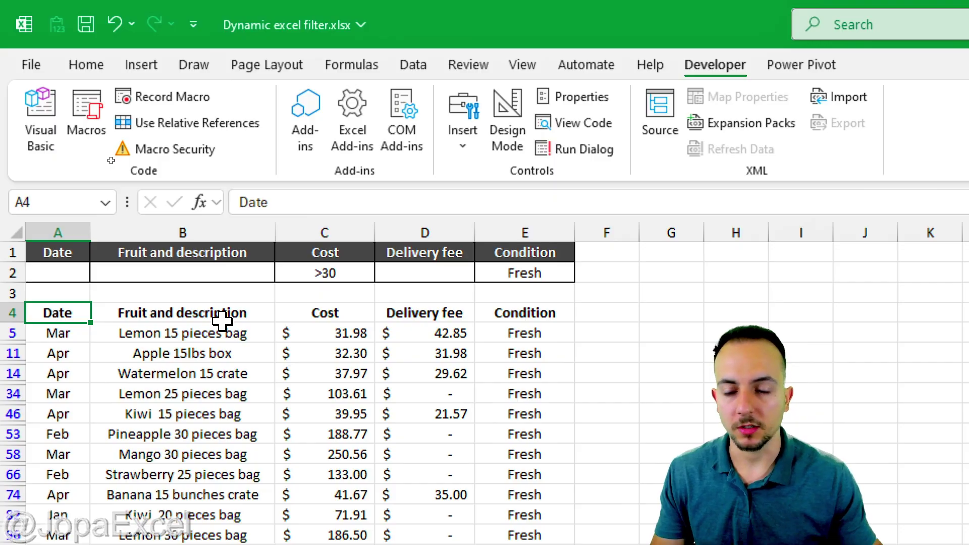
Step: Start recording a new macro named Clear_filter, stored in this workbook
click(158, 101)
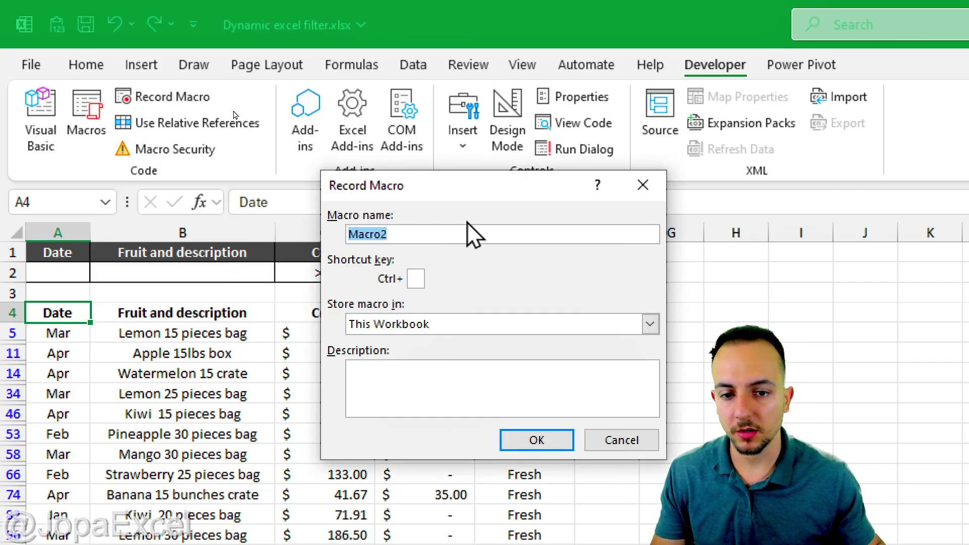
text(Cler)
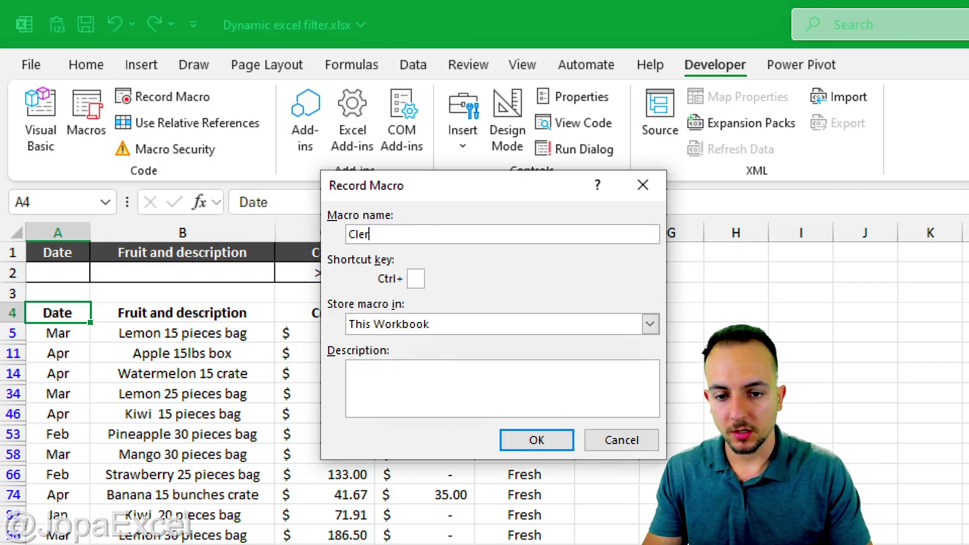
key(BackSpace)
text(ar fi)
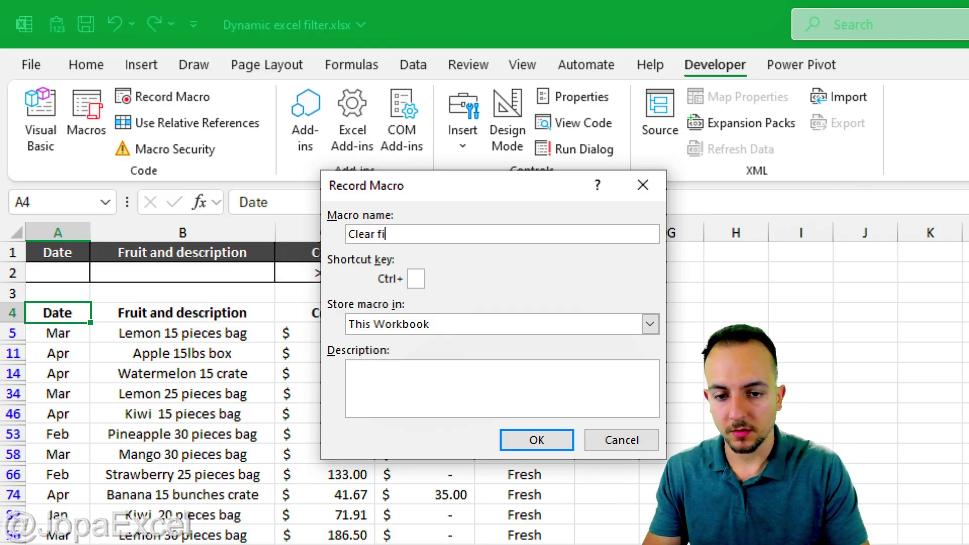
text(lter)
key(Left)
key(Left)
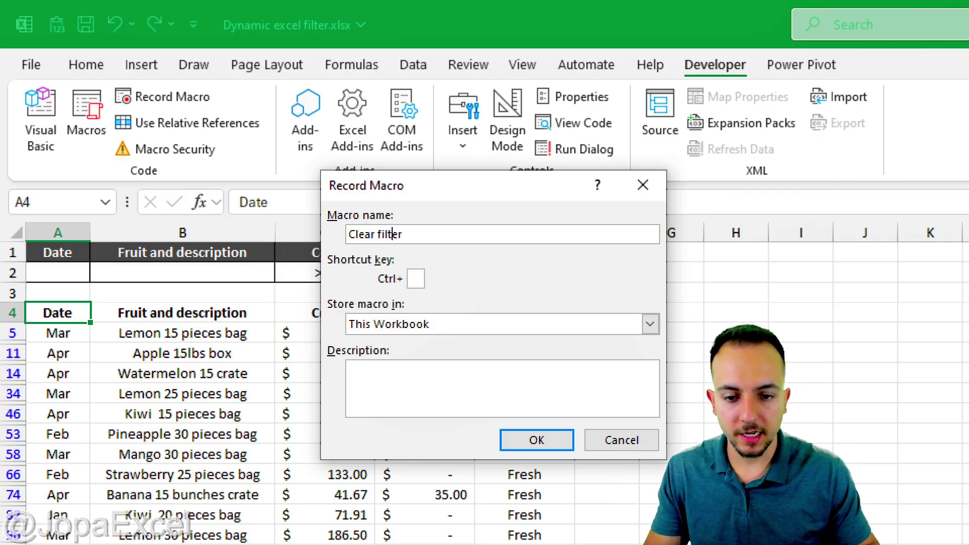
key(BackSpace)
text(_)
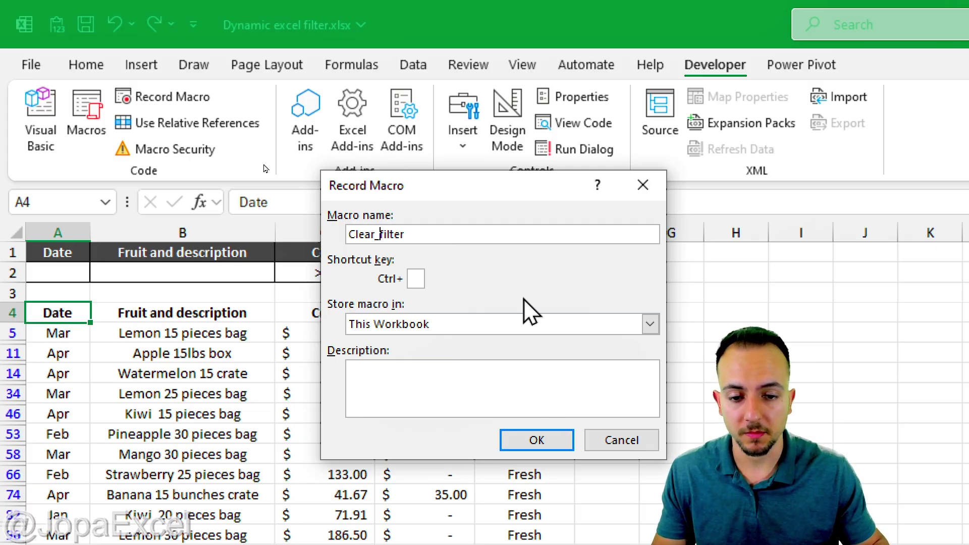
click(520, 449)
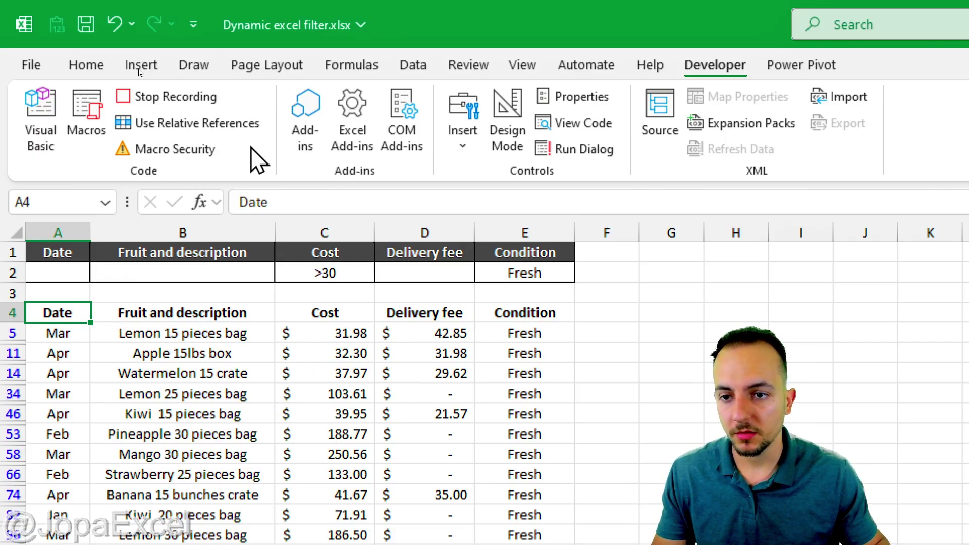
Step: Clear the filter from the fruit table and stop the macro recording
click(416, 66)
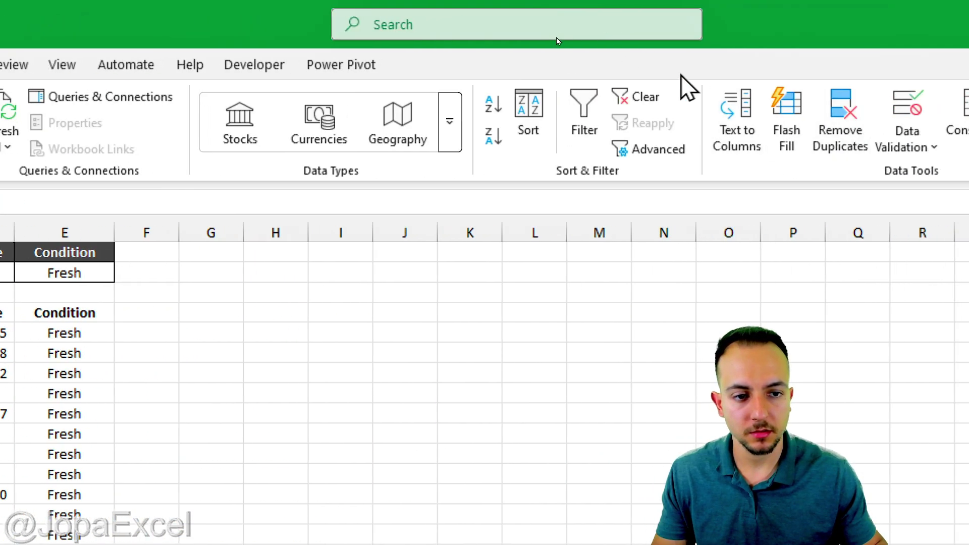
click(632, 97)
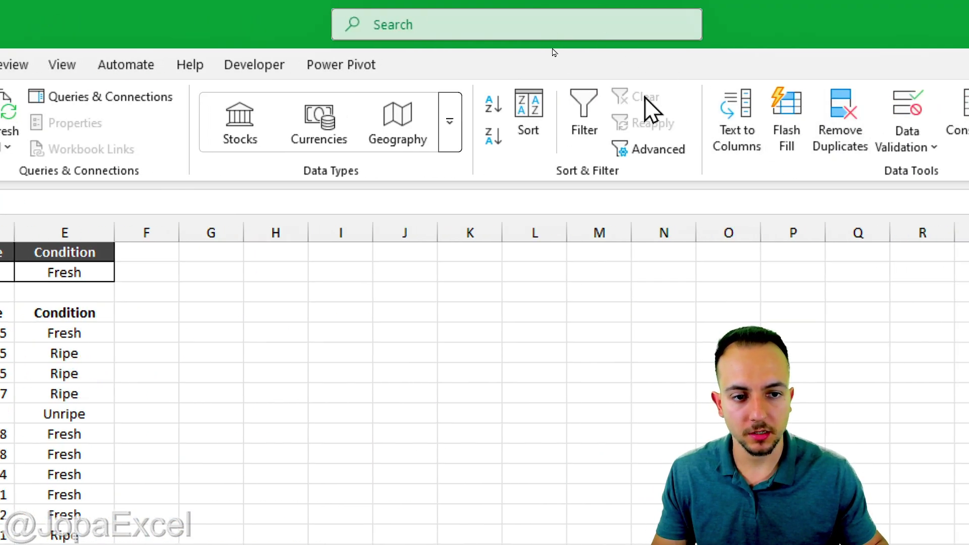
click(272, 68)
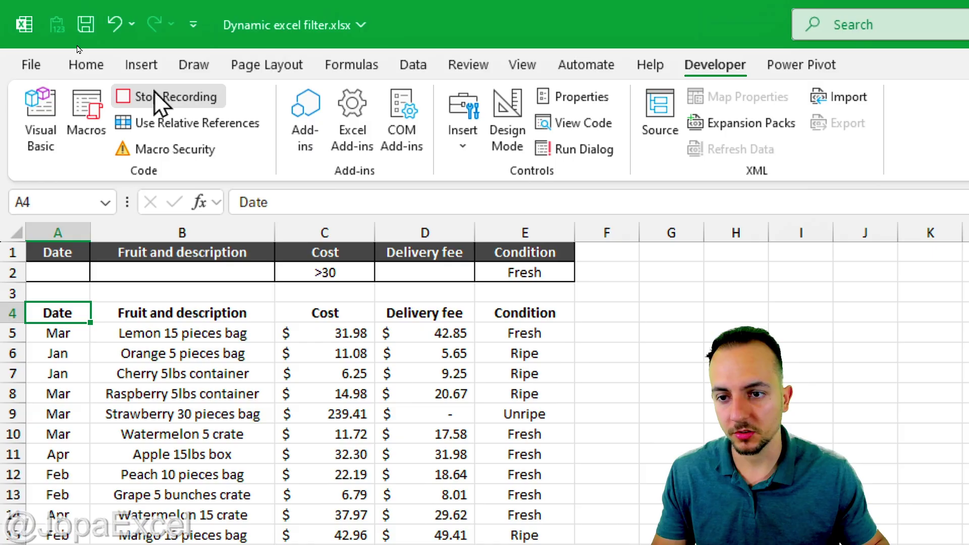
click(154, 97)
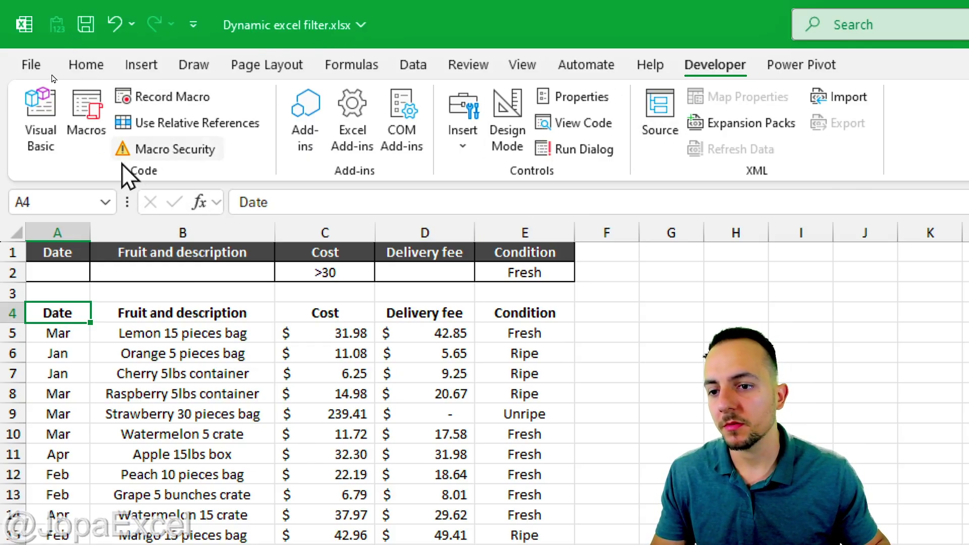
Step: Check the workbook's macro list for Clear_filter and To_Filter_data_set, then close the list
click(90, 134)
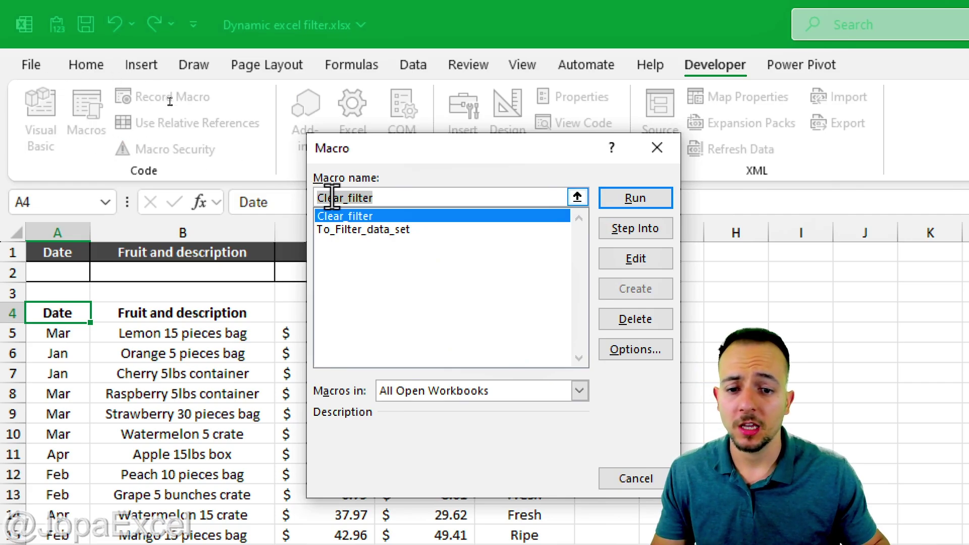
click(388, 230)
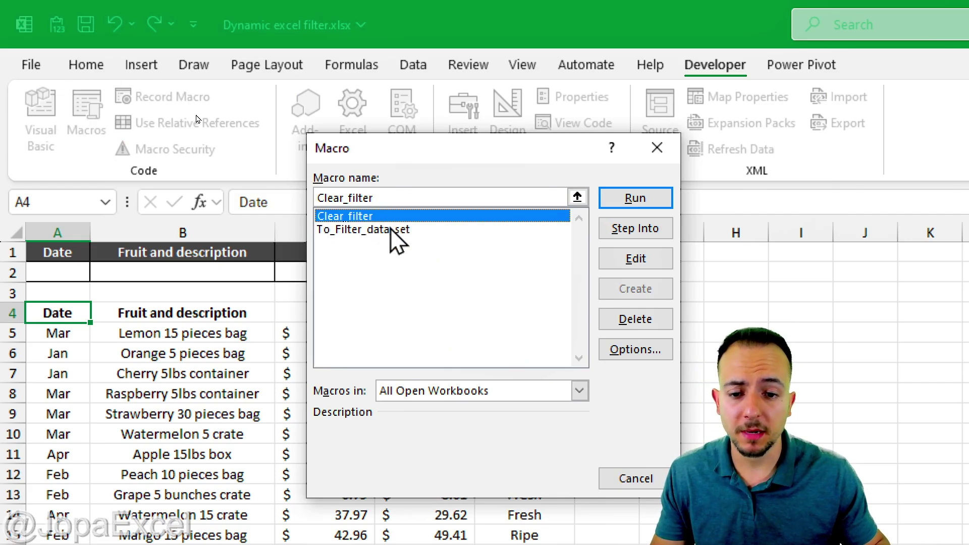
click(394, 231)
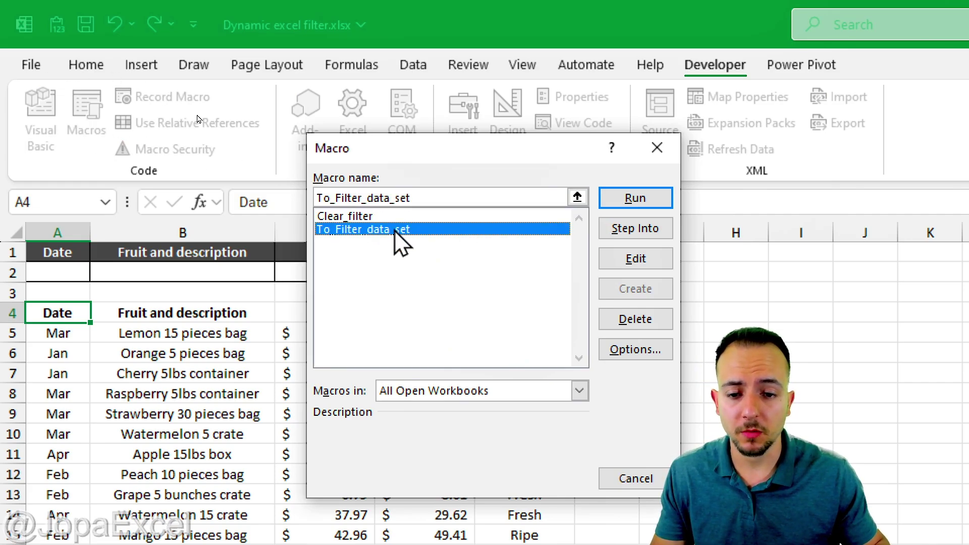
click(656, 151)
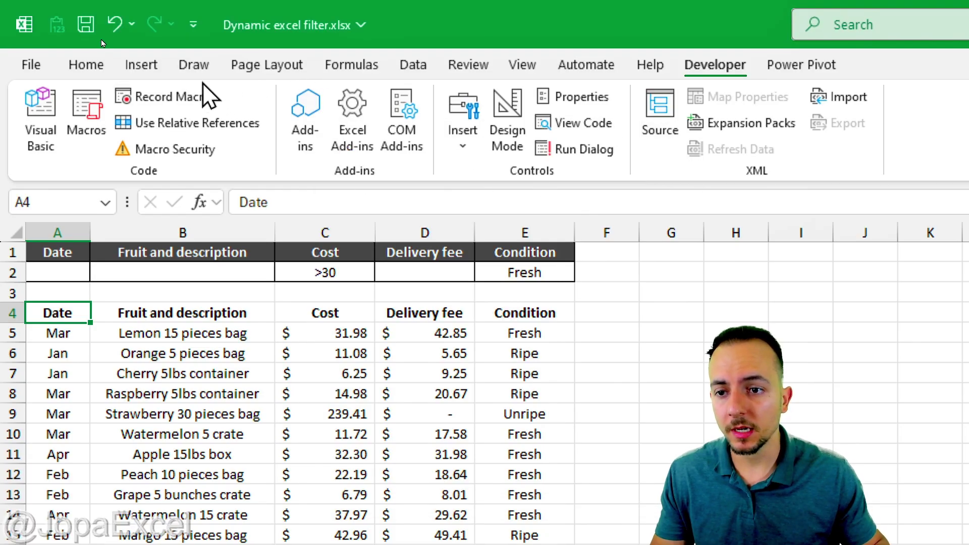
Step: Draw a rectangle shape across columns G and H, beside the criteria rows
click(146, 65)
click(333, 152)
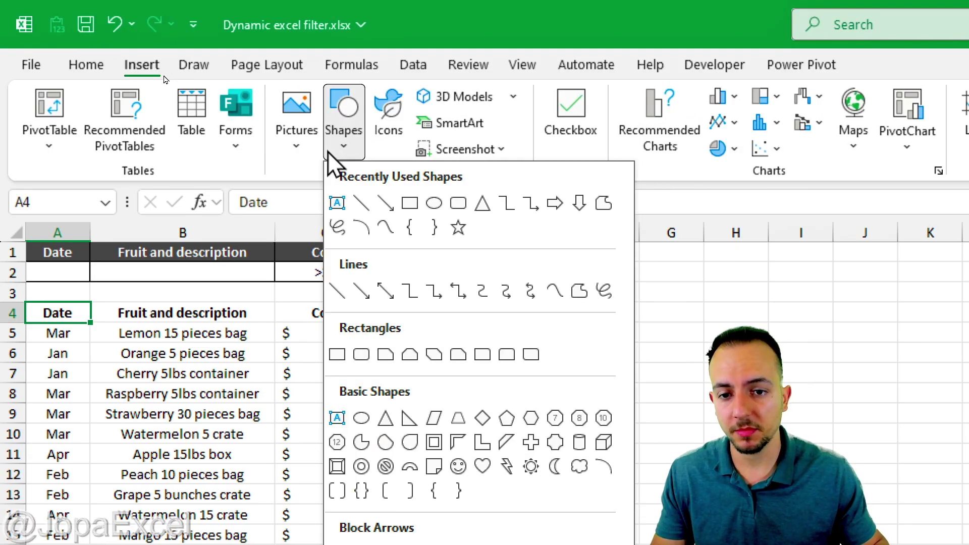
click(336, 355)
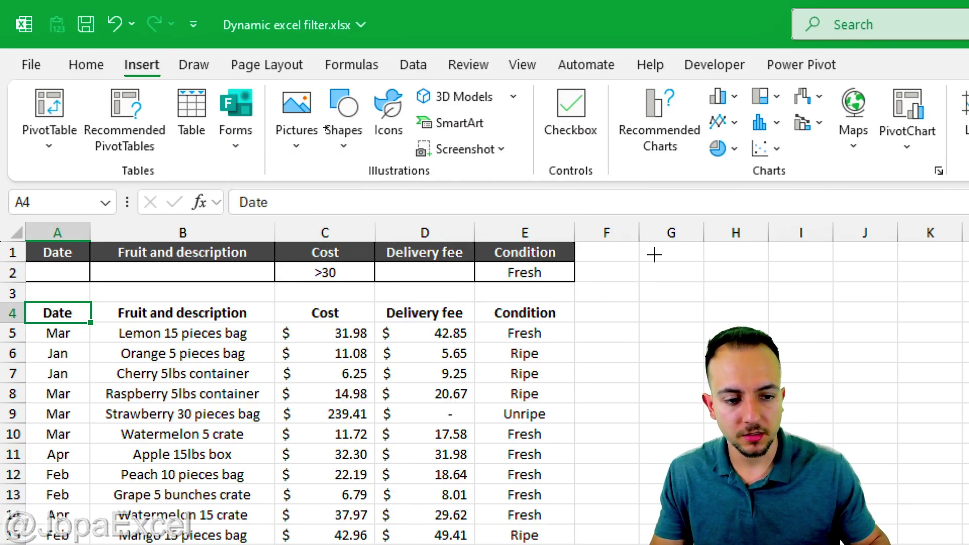
drag(640, 258, 790, 320)
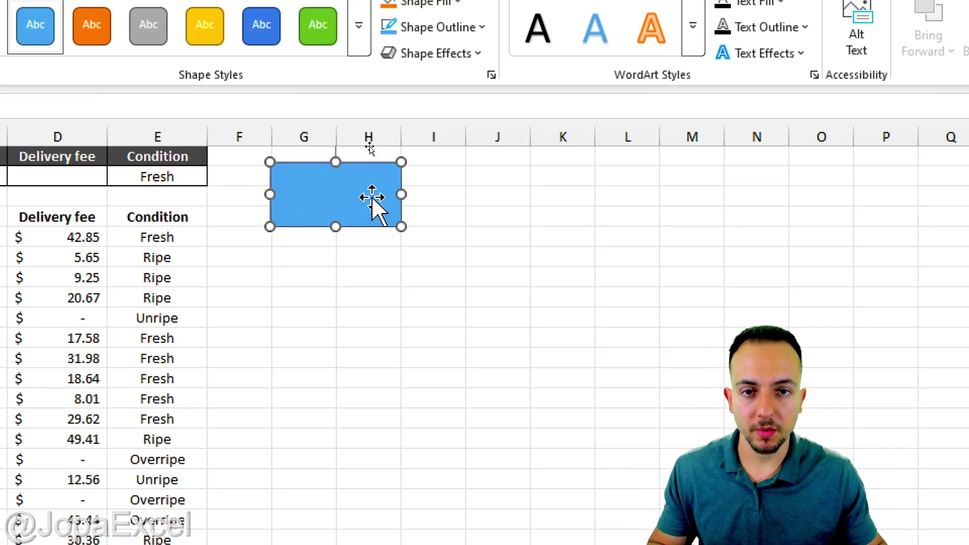
Step: Duplicate the rectangle and place the copy level beside the original over columns I and J, leaving a small gap
key(ctrl+d)
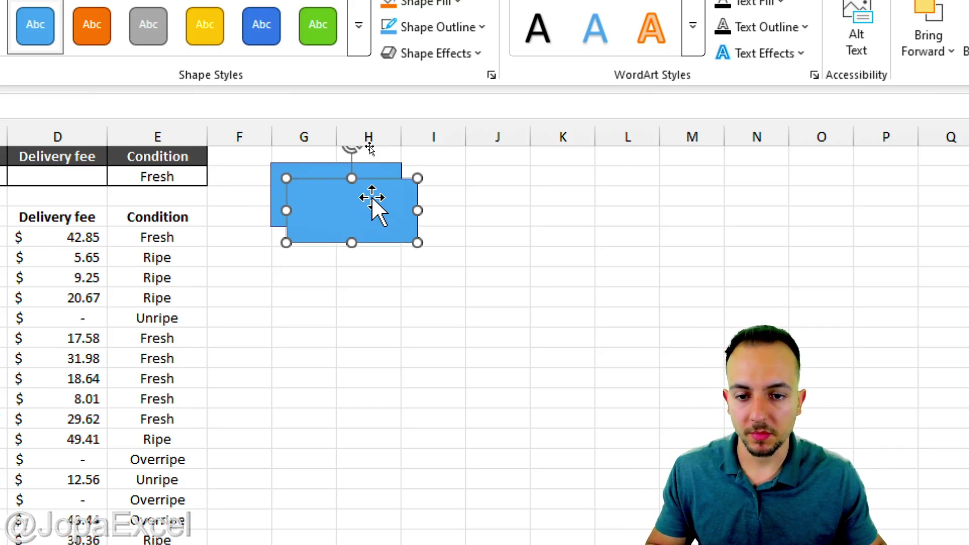
drag(373, 201, 477, 177)
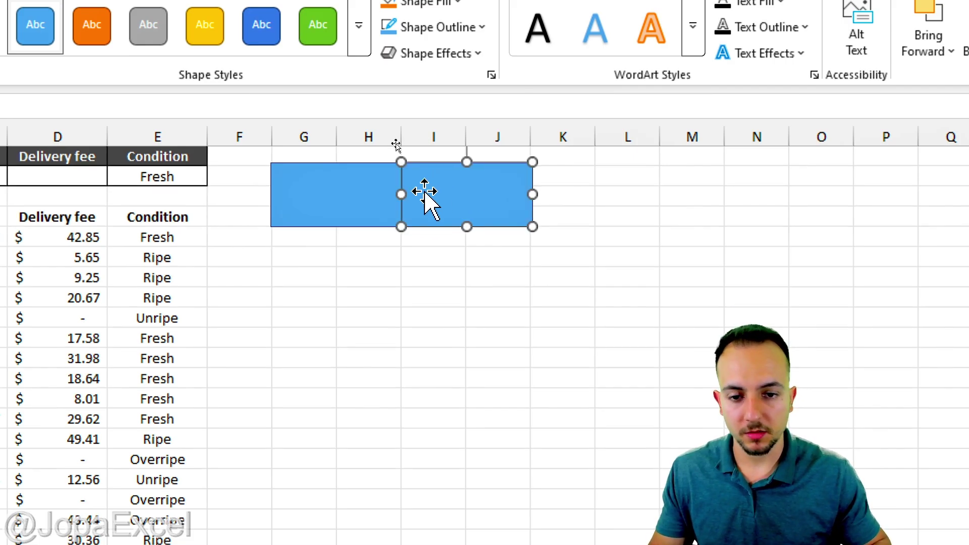
key(Right)
key(Right)
key(Right)
key(Right)
key(Right)
key(Right)
key(Right)
key(Right)
key(Right)
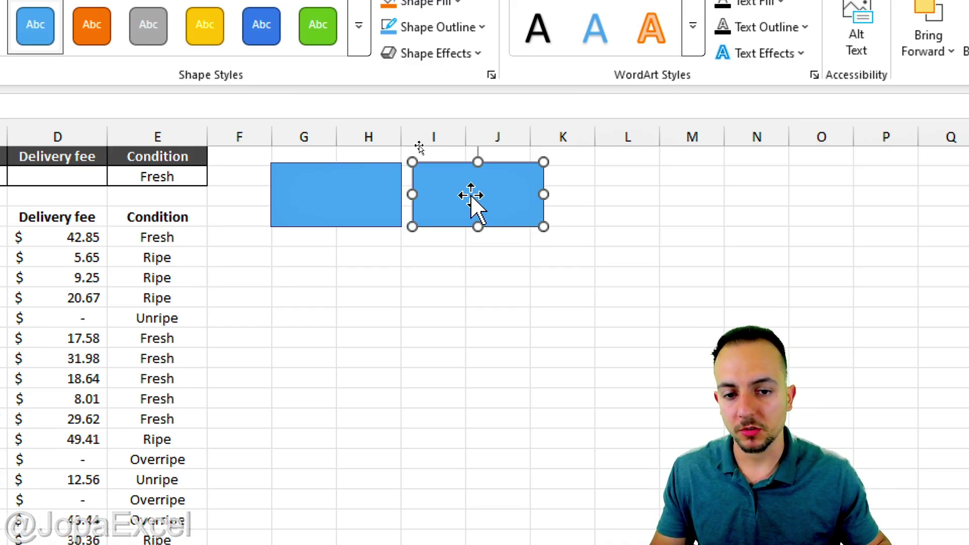
Step: Label the original rectangle over columns G and H with the text FILTER
click(316, 205)
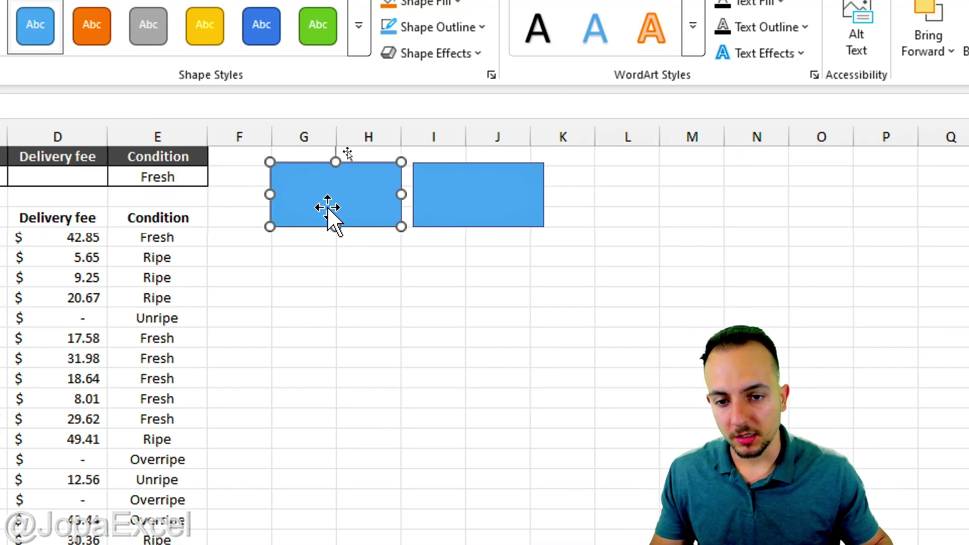
click(354, 203)
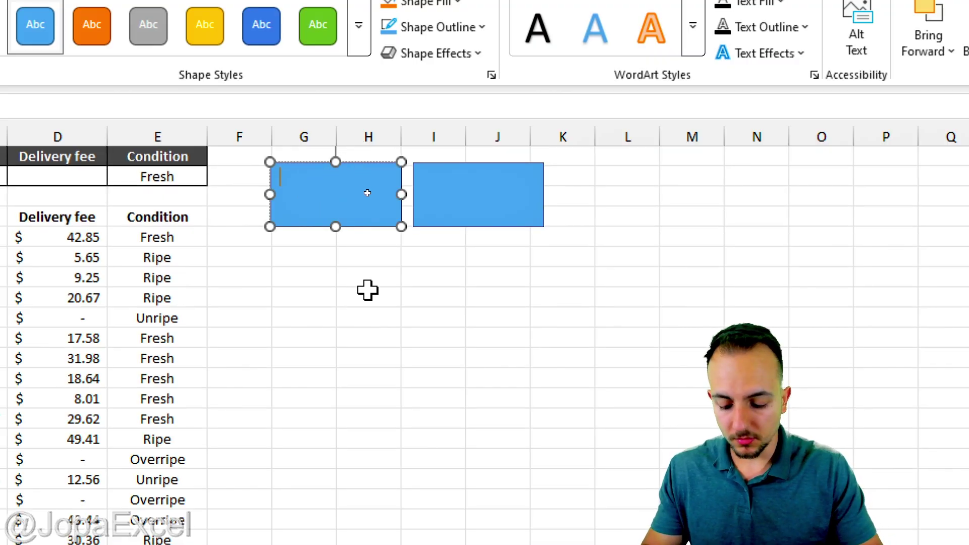
text(FILTER)
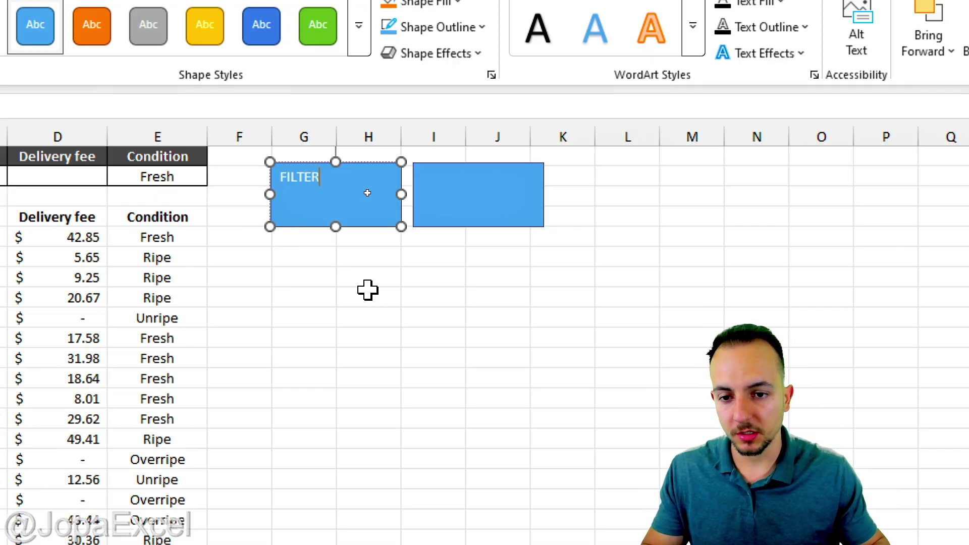
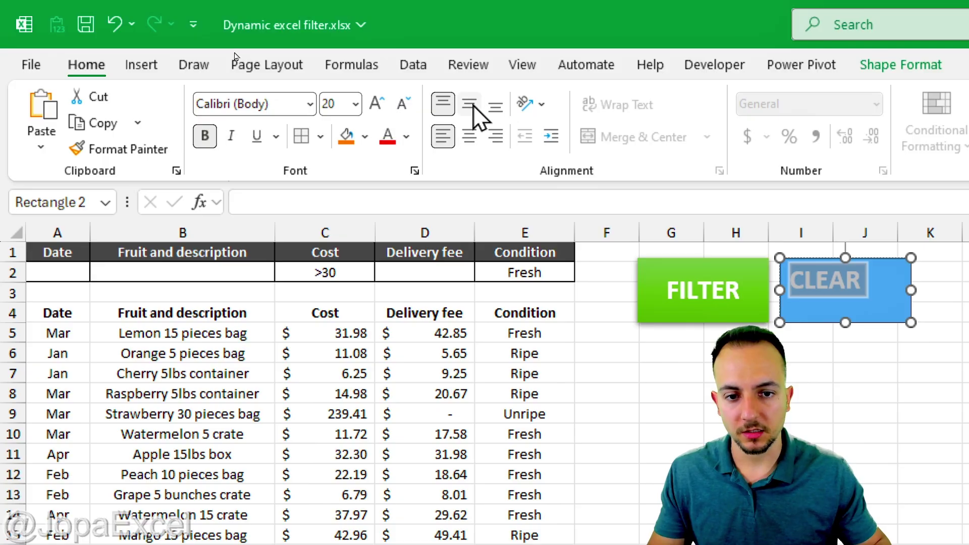
Step: Centre the CLEAR text vertically and horizontally, and give its rectangle the orange style from the last row of theme styles
click(469, 104)
click(470, 136)
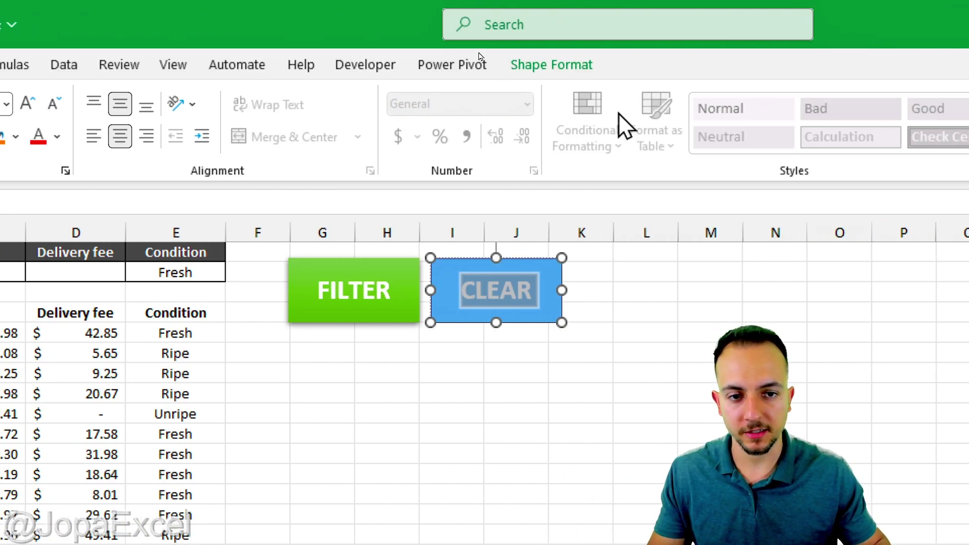
click(624, 65)
click(375, 123)
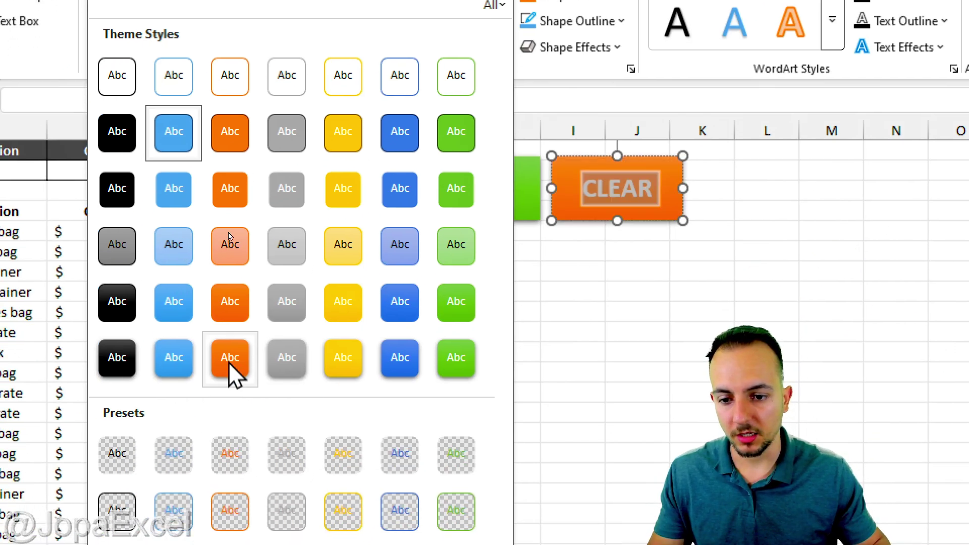
click(231, 360)
click(491, 290)
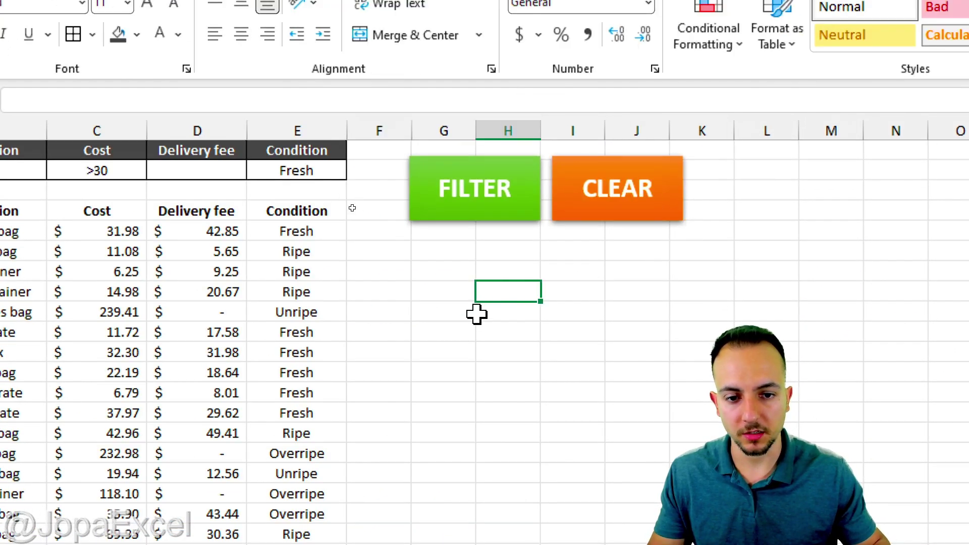
click(561, 208)
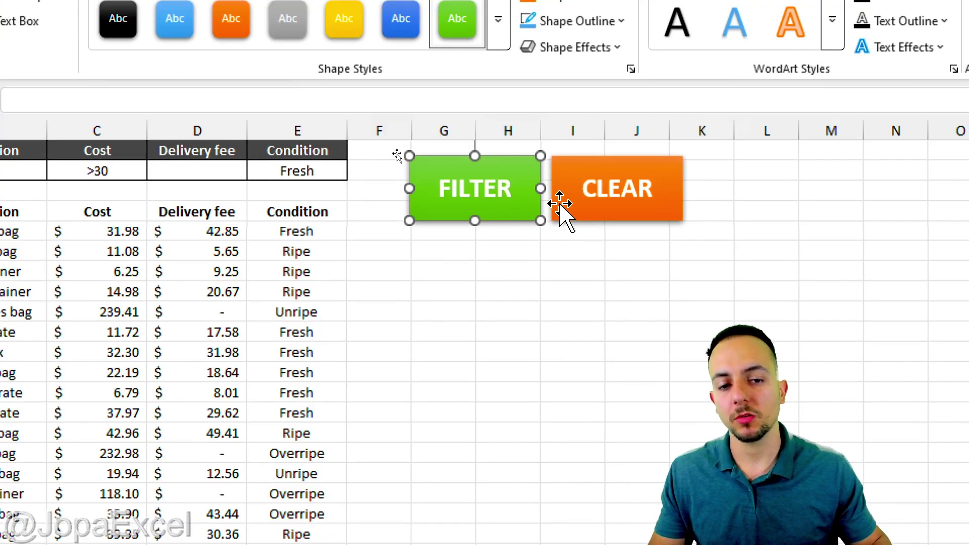
click(532, 208)
click(564, 213)
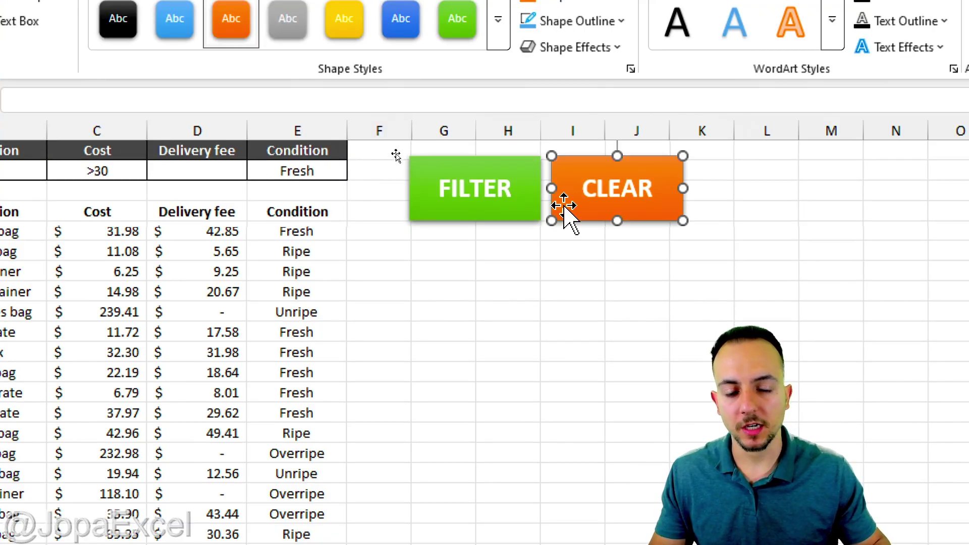
click(536, 207)
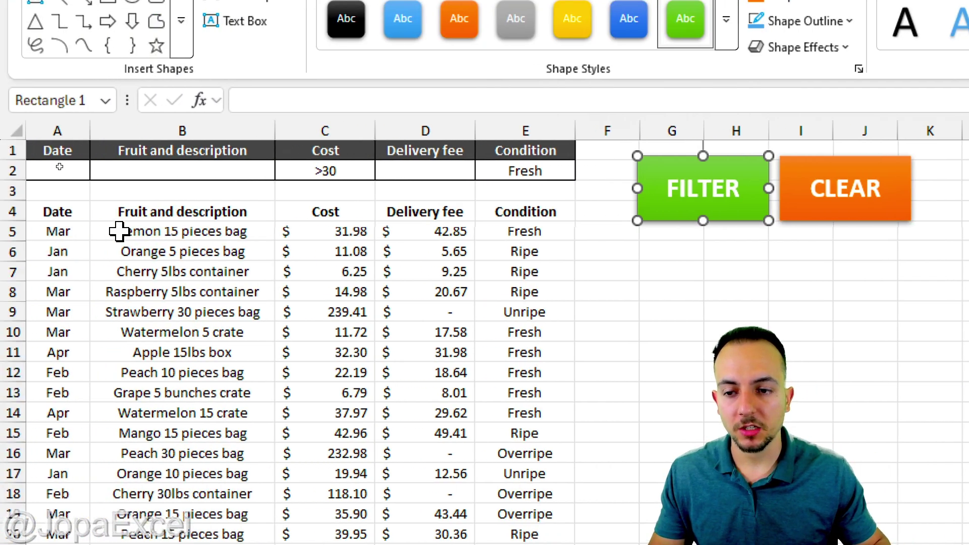
click(89, 151)
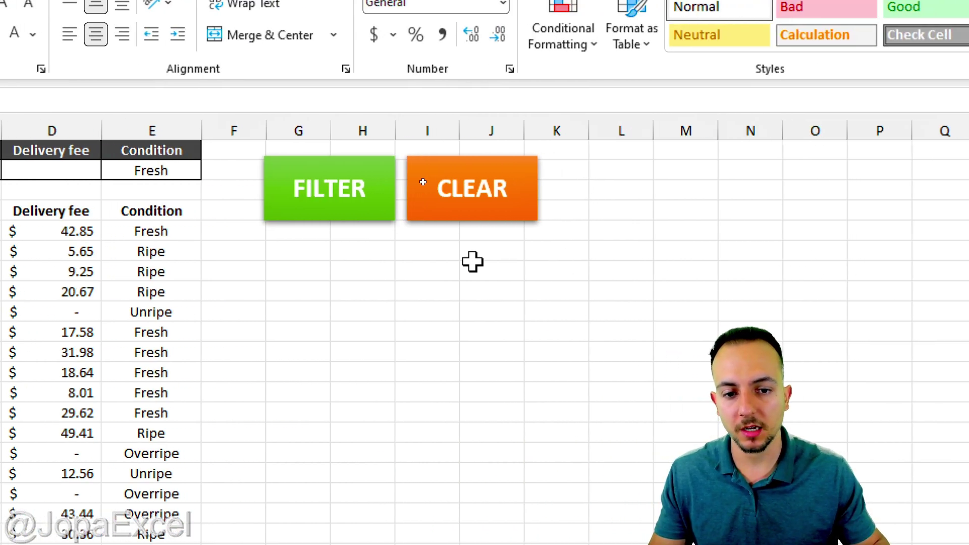
Step: Assign the To_Filter_data_set macro to the green FILTER rectangle
right_click(376, 166)
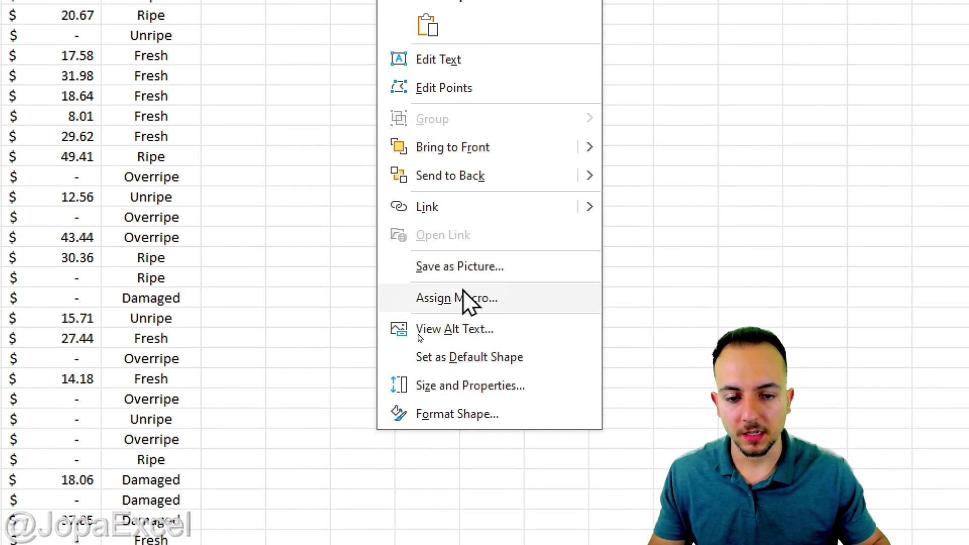
click(480, 297)
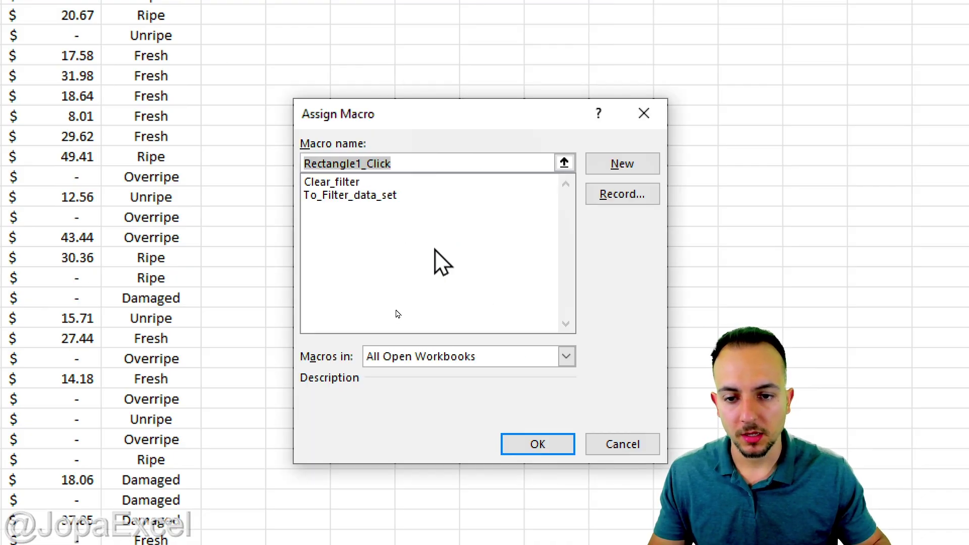
click(334, 182)
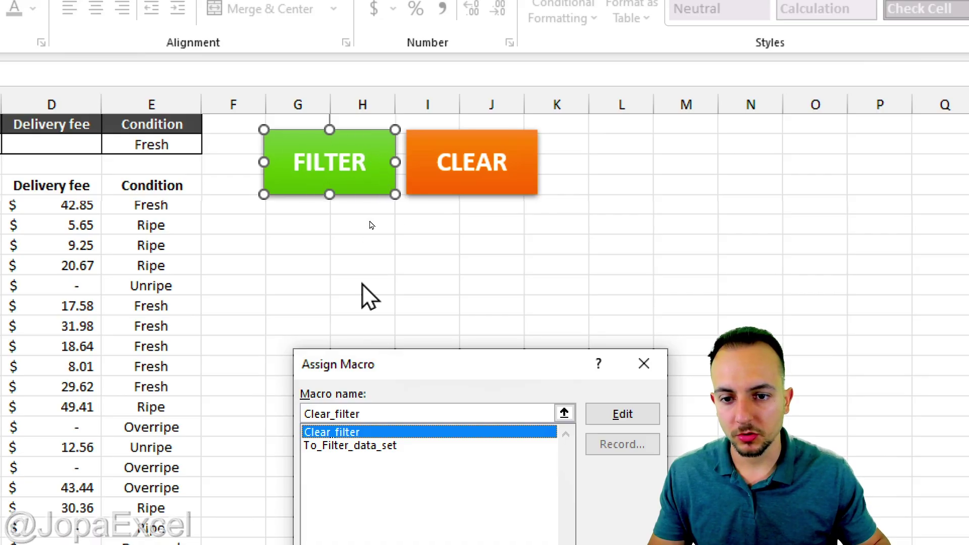
drag(353, 147, 332, 37)
drag(332, 250, 320, 227)
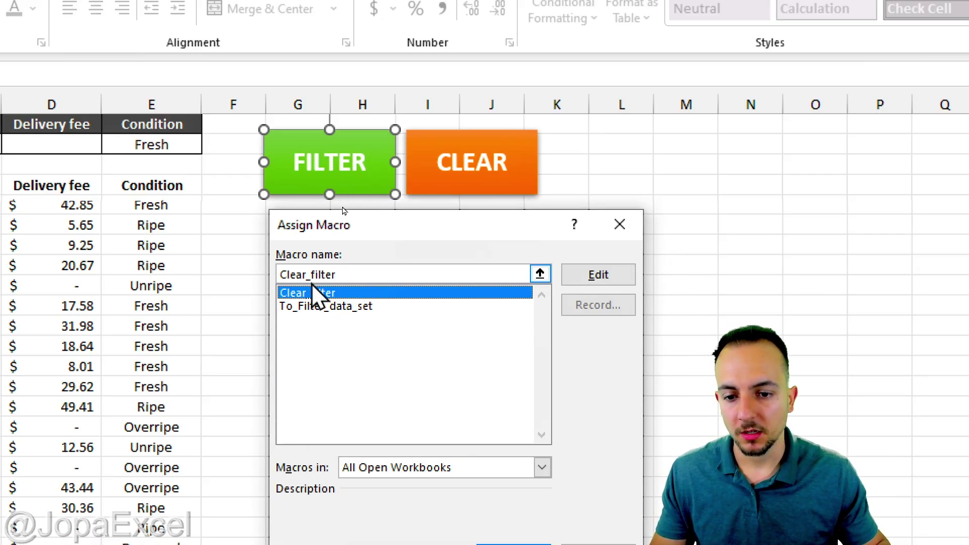
click(319, 307)
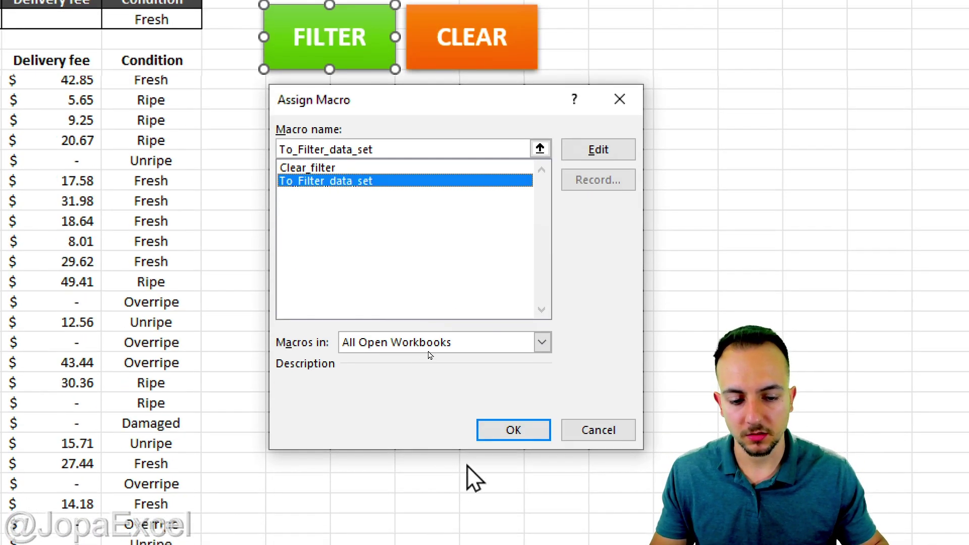
click(508, 428)
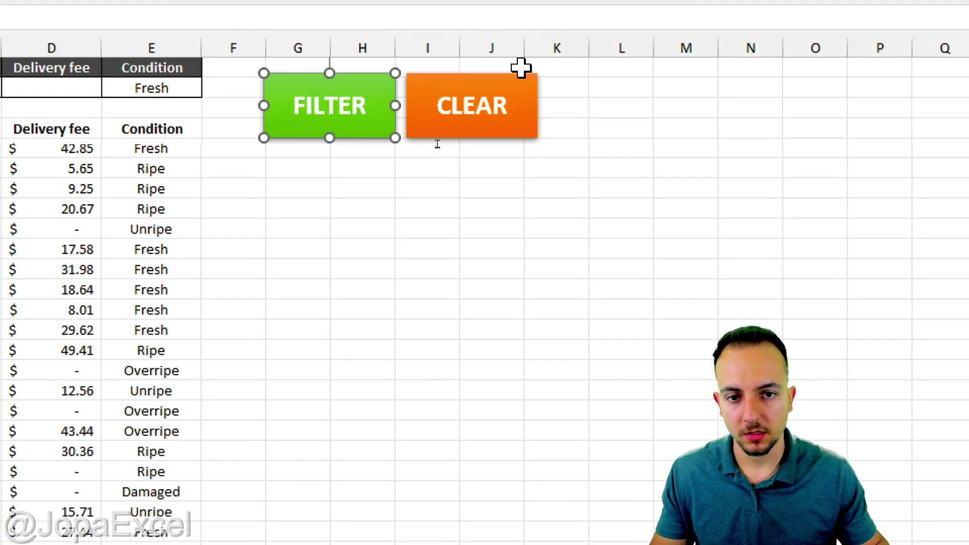
Step: Assign the Clear_filter macro to the orange CLEAR rectangle
right_click(480, 134)
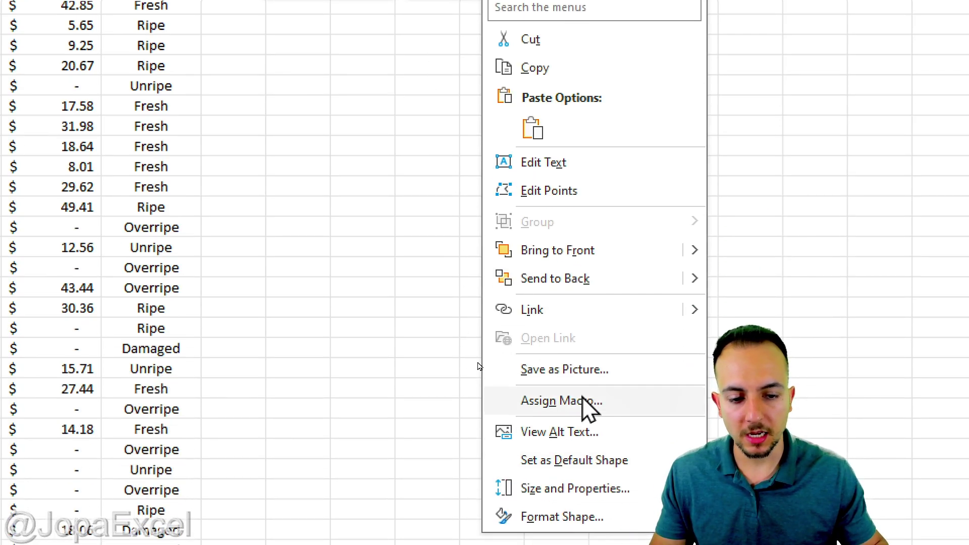
click(580, 484)
click(457, 280)
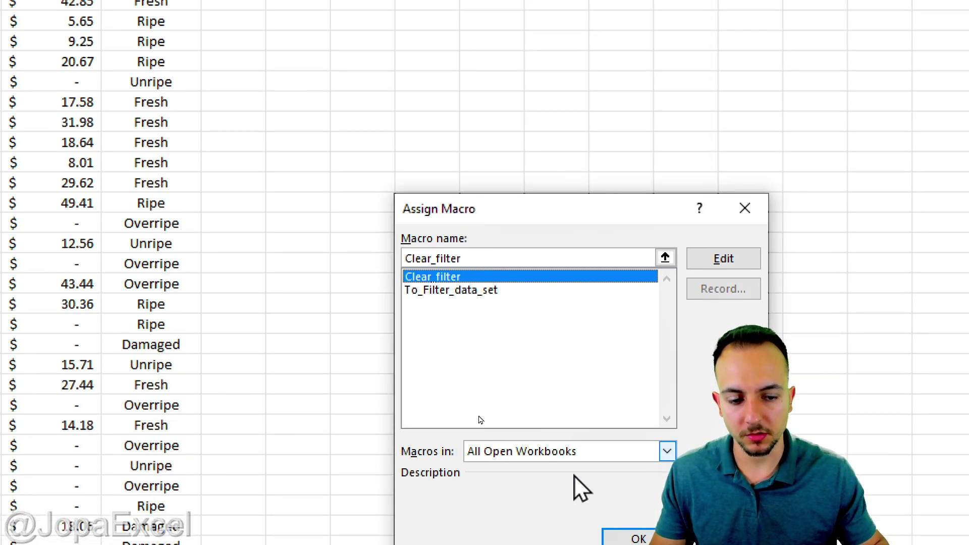
click(618, 485)
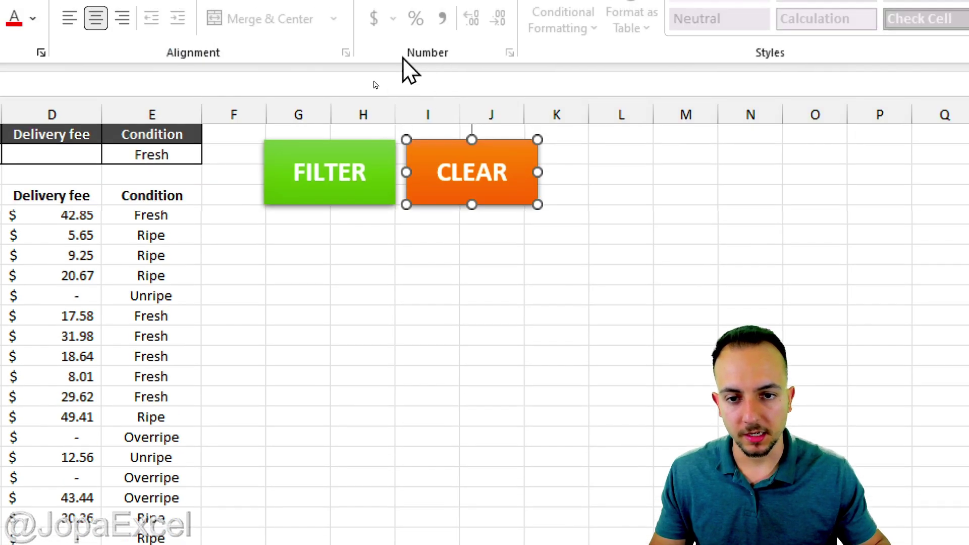
Step: Deselect the shape and test both buttons by filtering the table with FILTER and restoring all rows with CLEAR
click(255, 29)
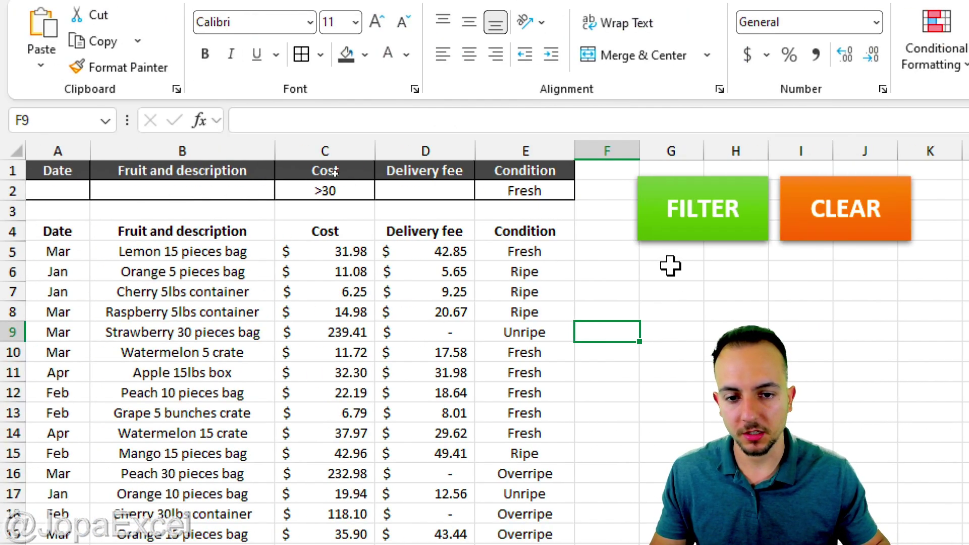
click(672, 246)
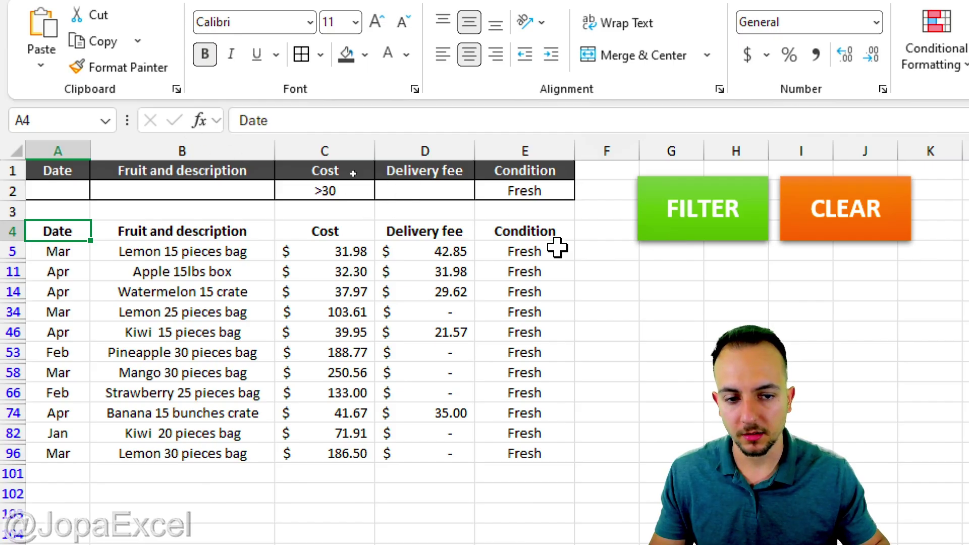
click(797, 246)
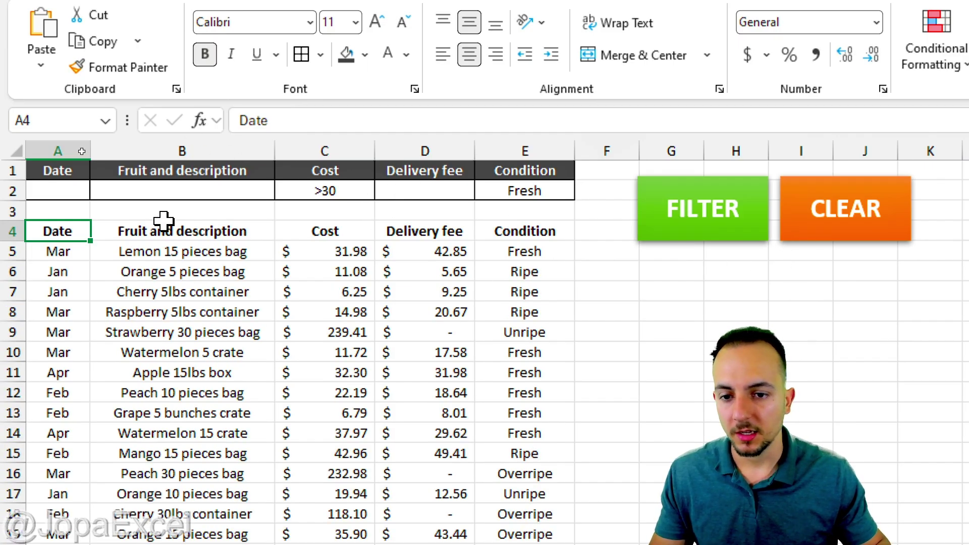
Step: Empty the Cost criterion in C2 and replace the Condition criterion in E2 with Ripe
click(320, 190)
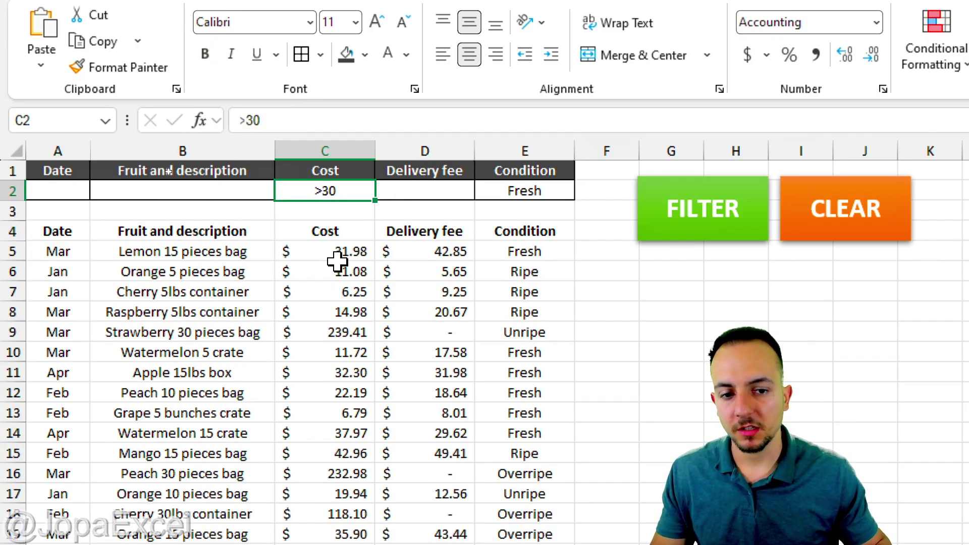
key(Delete)
key(Right)
key(Right)
key(Delete)
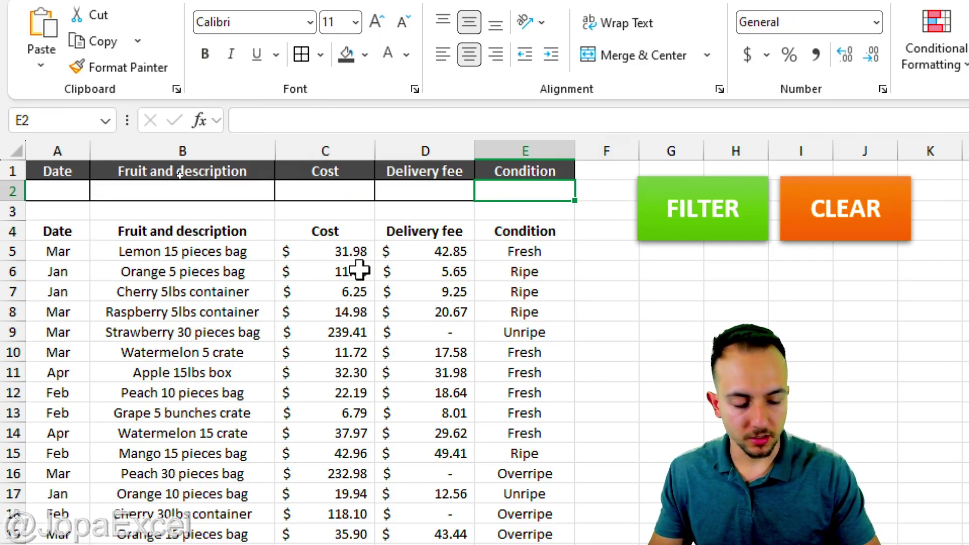
text(Ripe)
key(Left)
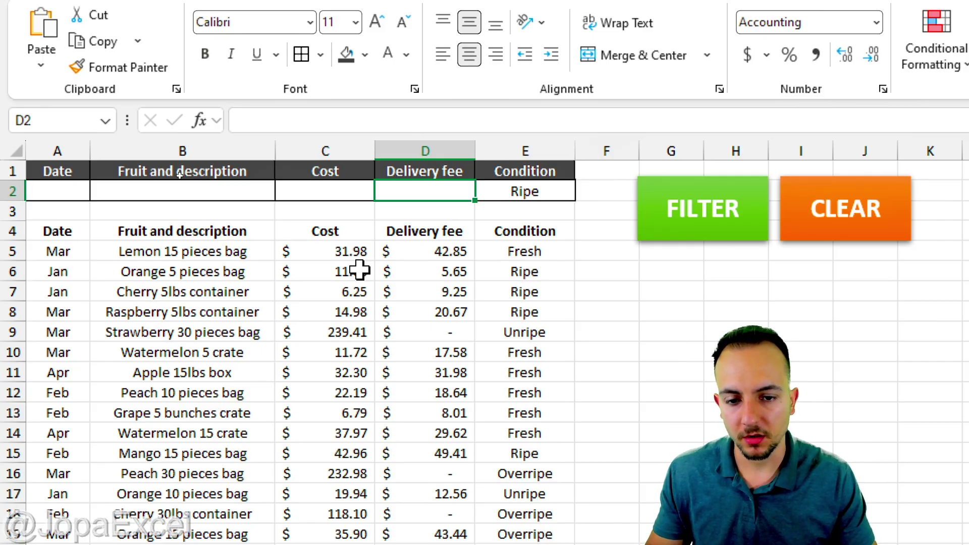
Step: Set the Delivery fee criterion in D2 to >10
text(>)
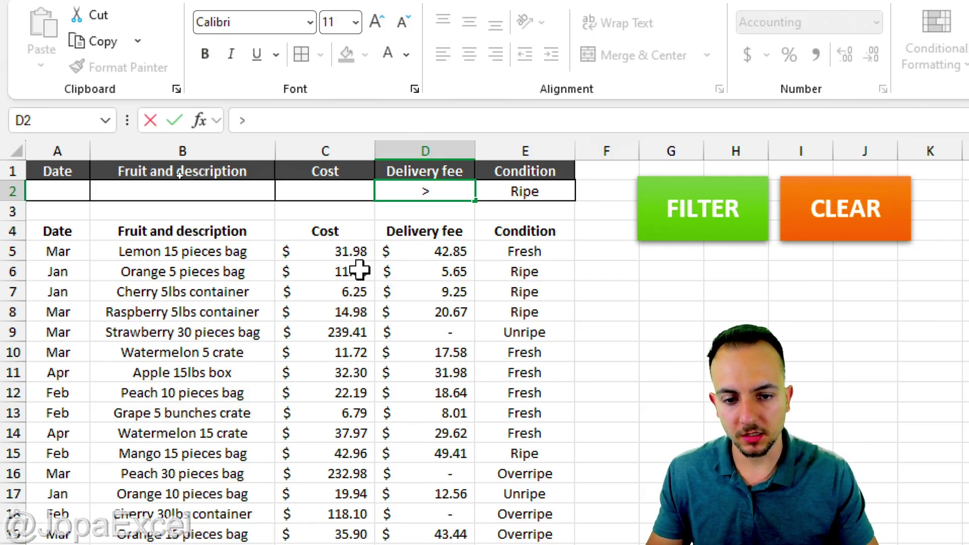
text(10)
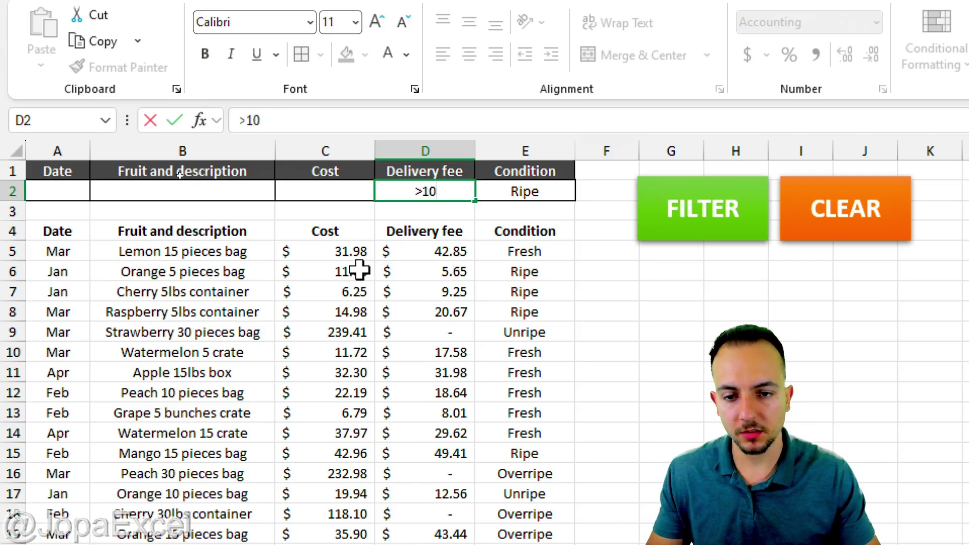
key(Return)
key(Up)
key(Left)
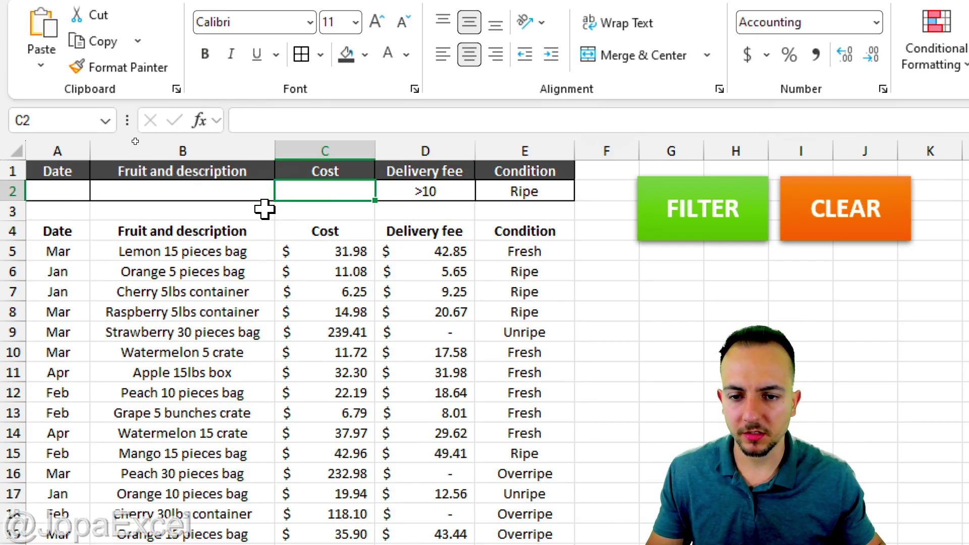
Step: Enter Bag as the Fruit and description criterion in B2 and run the filter with the FILTER button
click(143, 191)
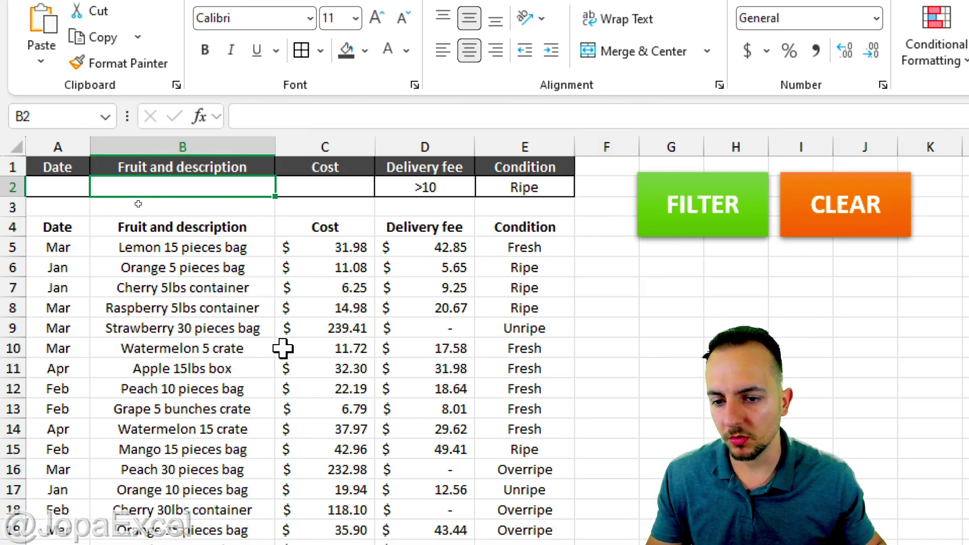
mouse_move(242, 238)
mouse_down()
mouse_move(202, 259)
mouse_move(242, 289)
mouse_move(261, 233)
mouse_move(224, 231)
mouse_up()
key(Escape)
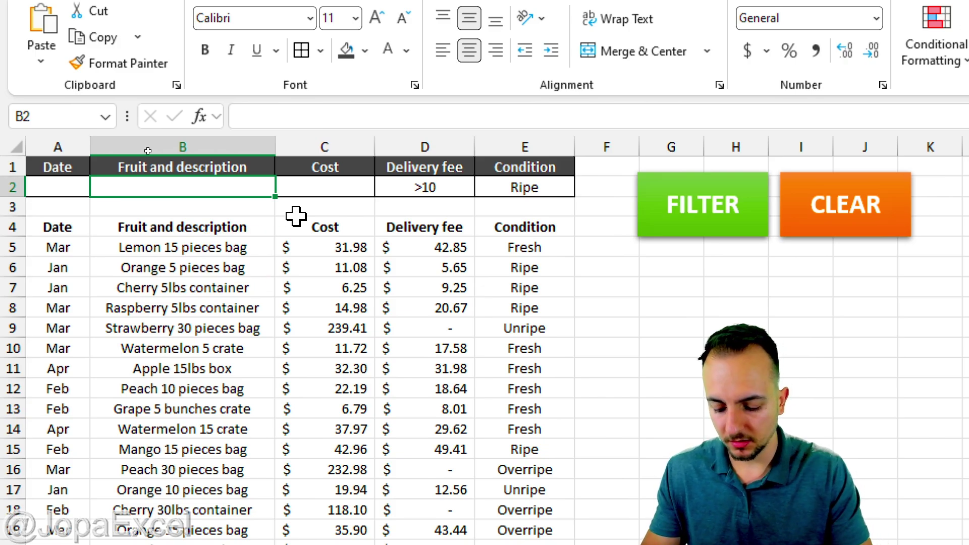
text(Bag)
key(Return)
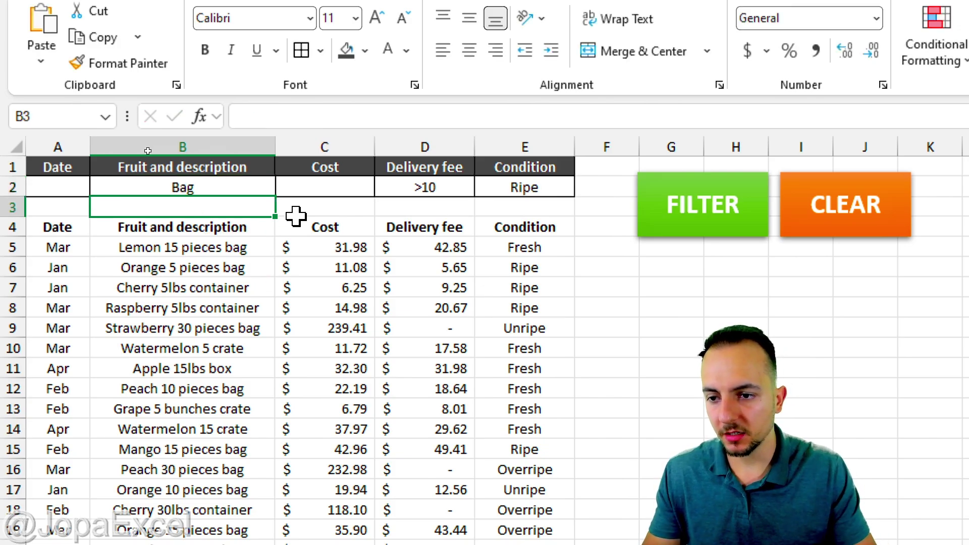
key(Up)
key(Left)
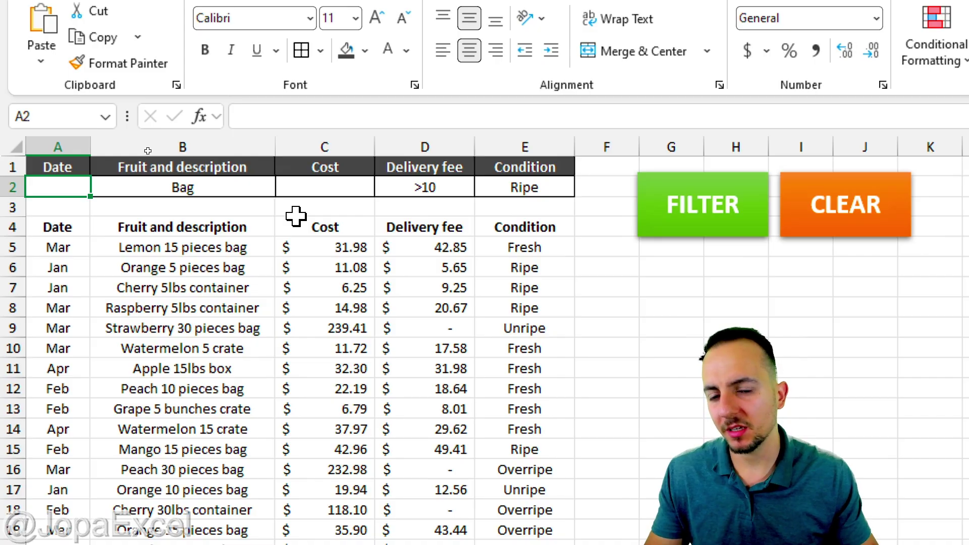
click(643, 232)
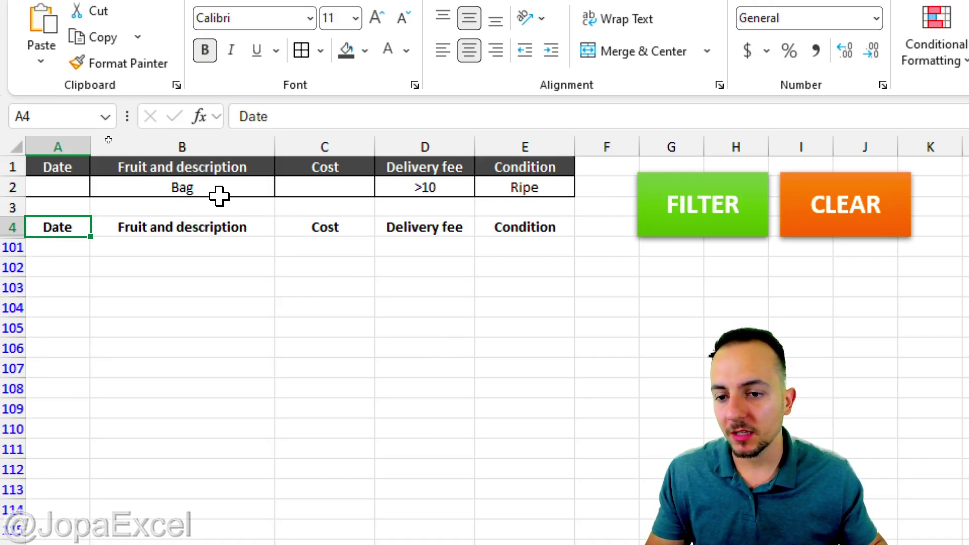
Step: Add wildcards around the Fruit and description criterion in B2 so it reads *Bag*, and run the filter again
click(219, 196)
key(F2)
key(Home)
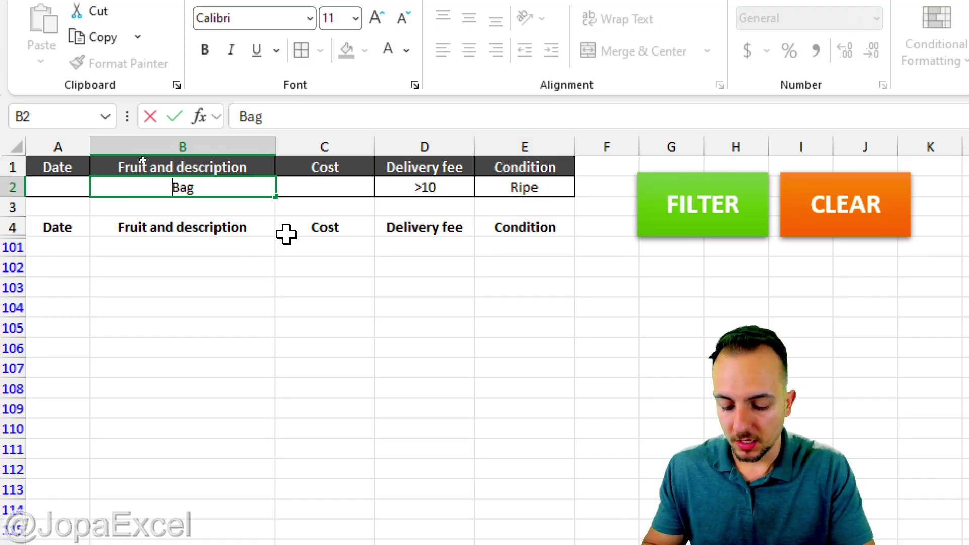
text(*)
key(End)
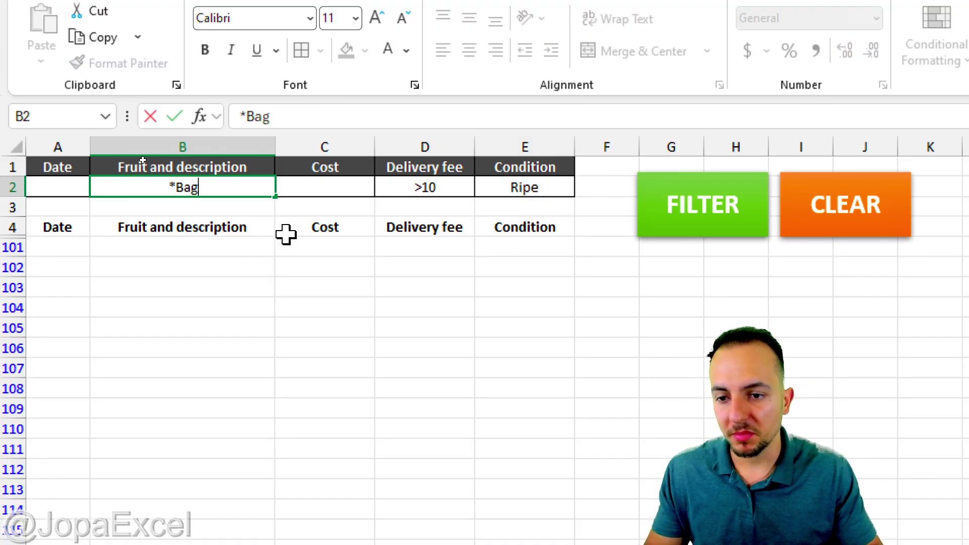
text(*)
key(ctrl+Return)
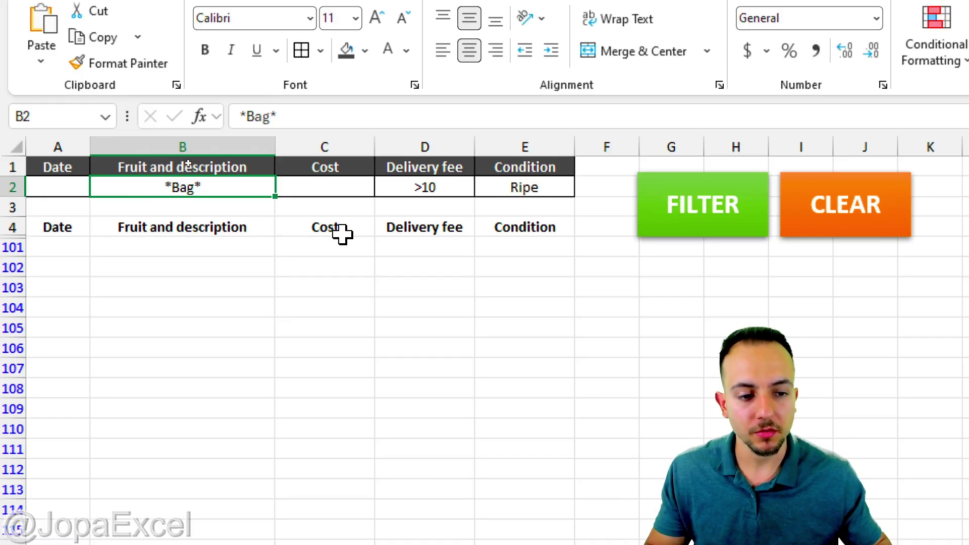
click(706, 212)
mouse_move(158, 174)
mouse_down()
mouse_move(221, 196)
mouse_move(179, 163)
mouse_up()
drag(223, 191, 307, 191)
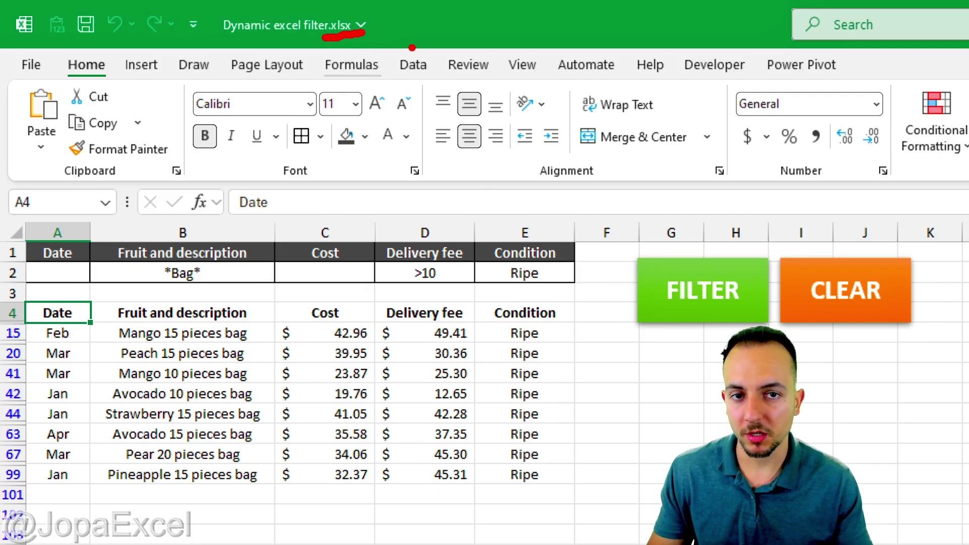
Step: Save the workbook under the Excel Macro-Enabled Workbook (*.xlsm) file type, keeping the name Dynamic excel filter
click(30, 65)
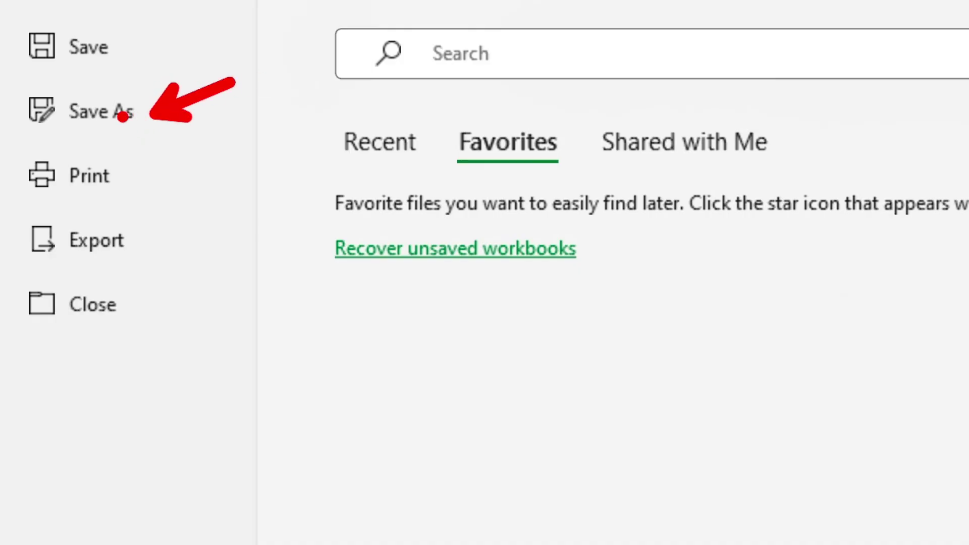
click(125, 119)
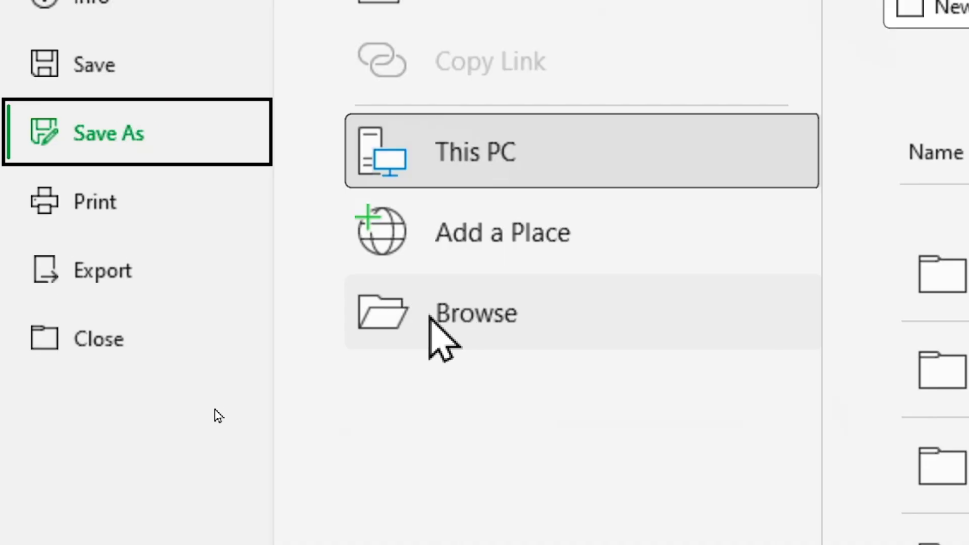
click(434, 285)
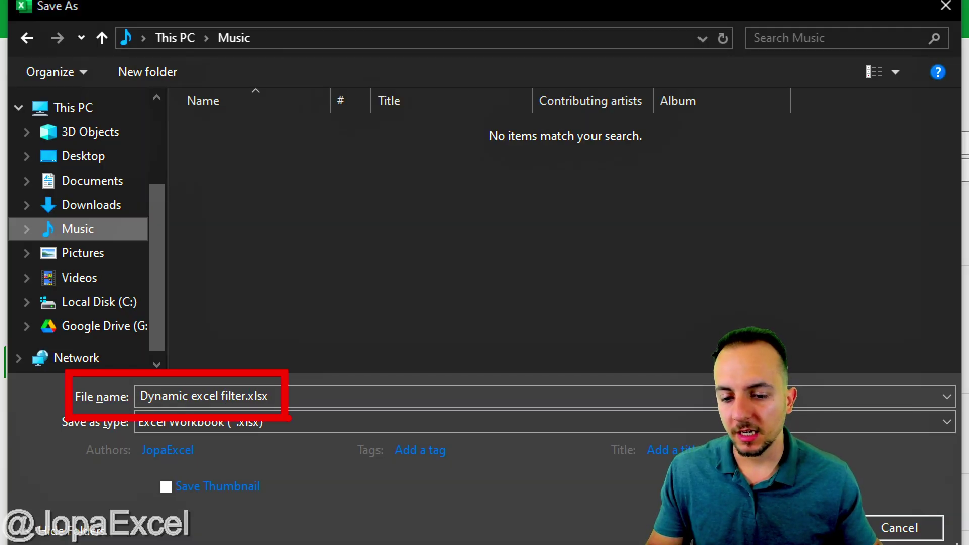
click(254, 426)
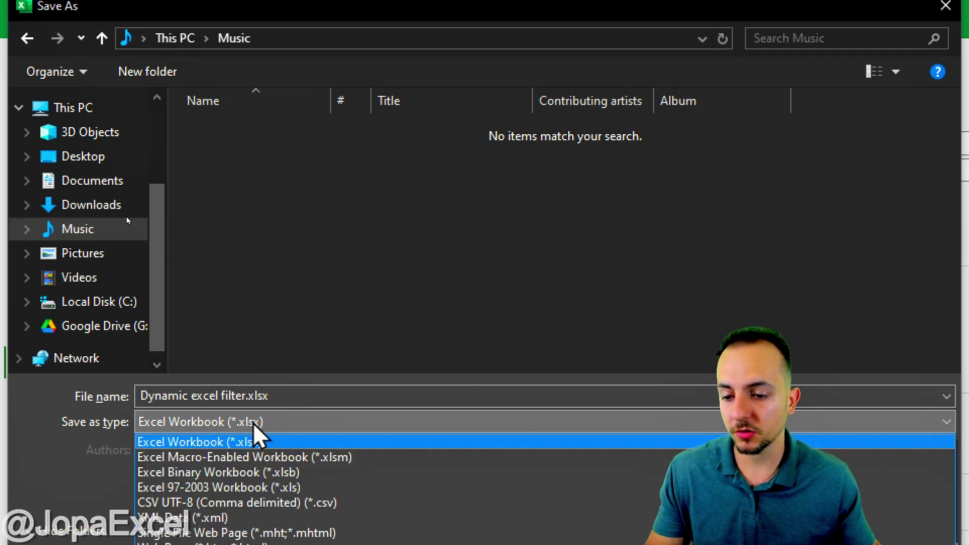
click(257, 459)
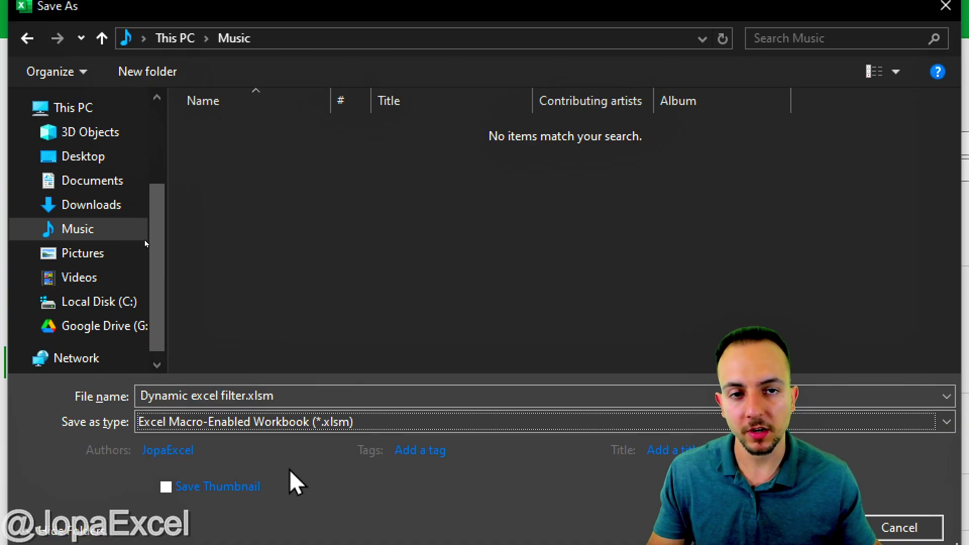